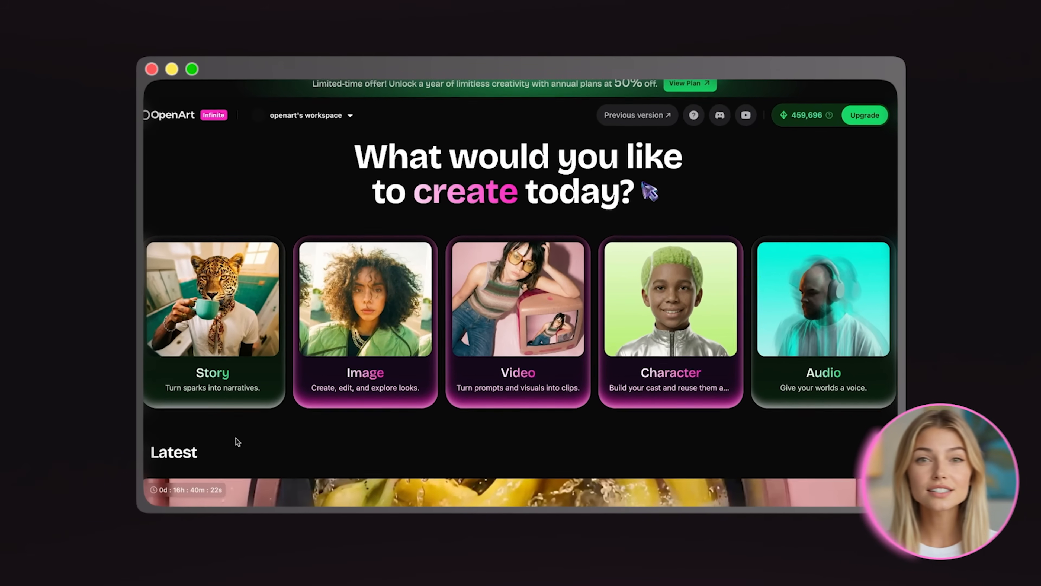
Step: Open the image creation tool from the home page's Image category
mouse_move(225, 382)
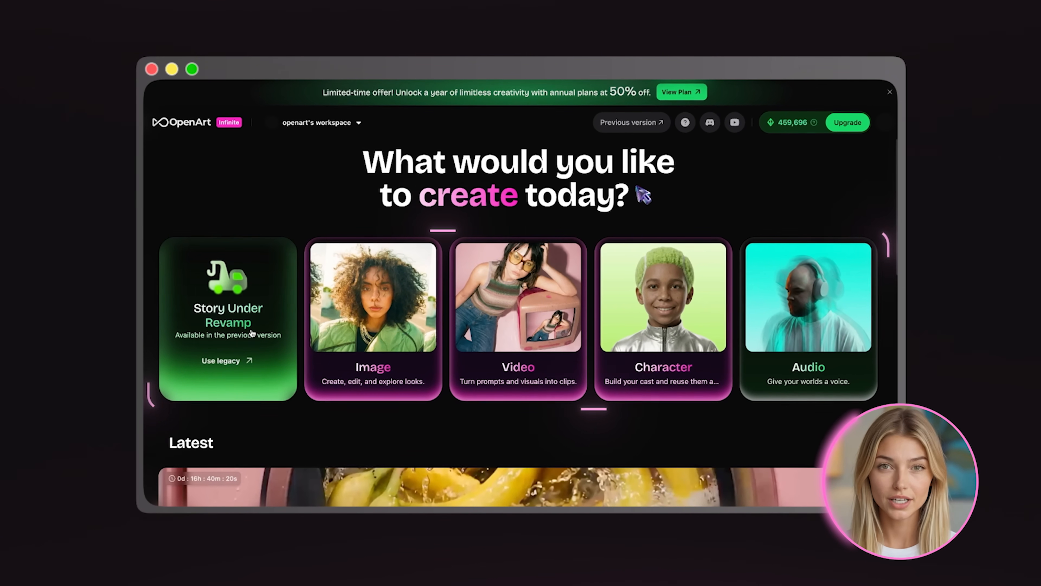
mouse_move(533, 328)
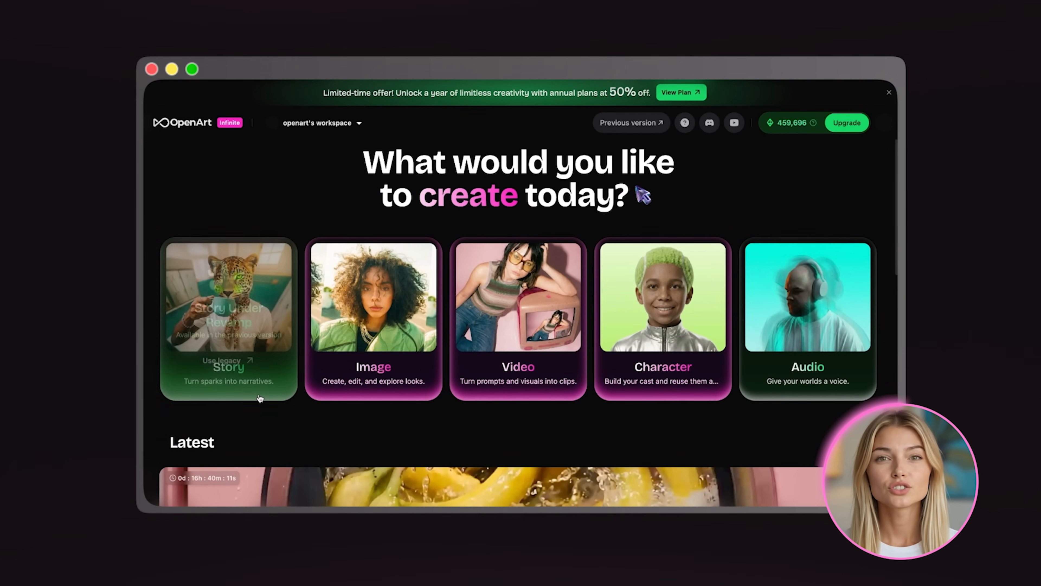
mouse_move(261, 397)
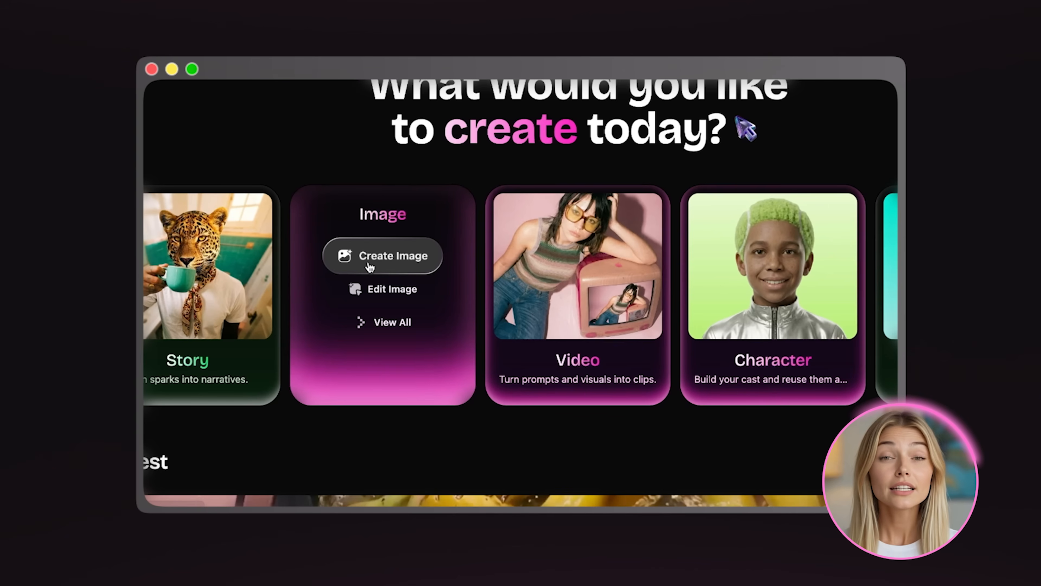
left_click(373, 258)
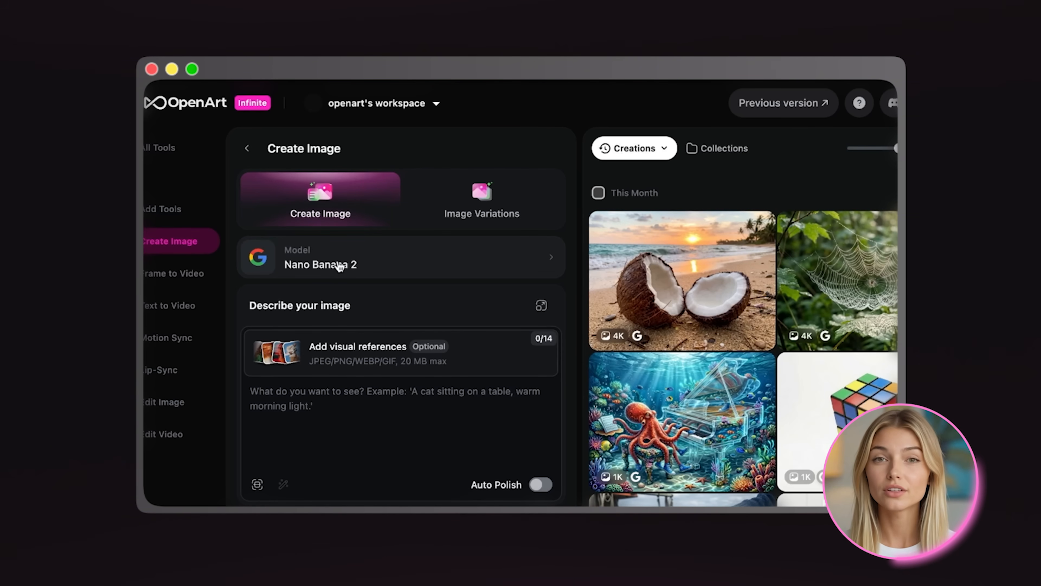
Step: Open the model picker and look through the recommended and available image generation models
left_click(339, 267)
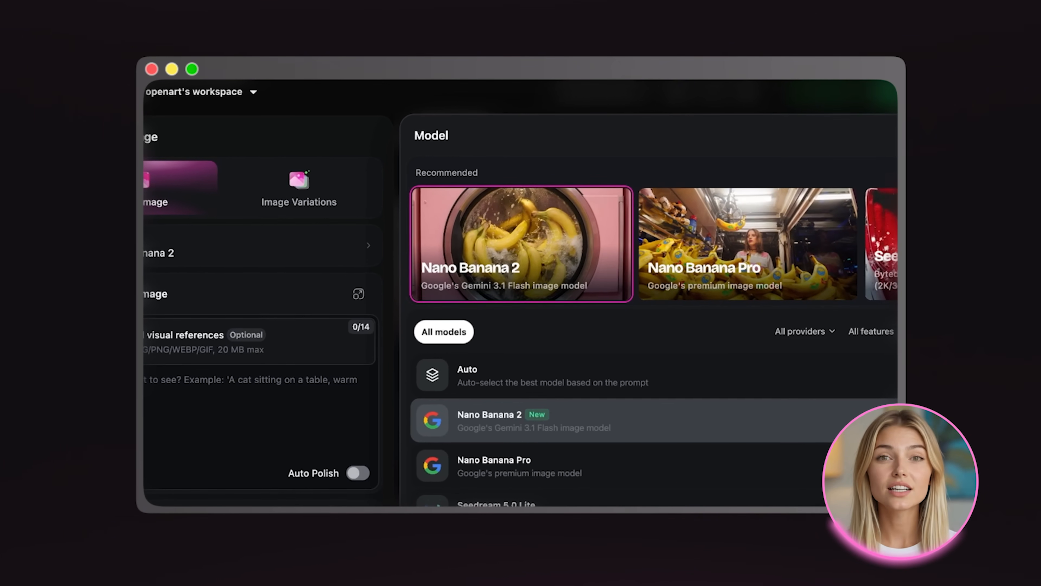
left_click(979, 247)
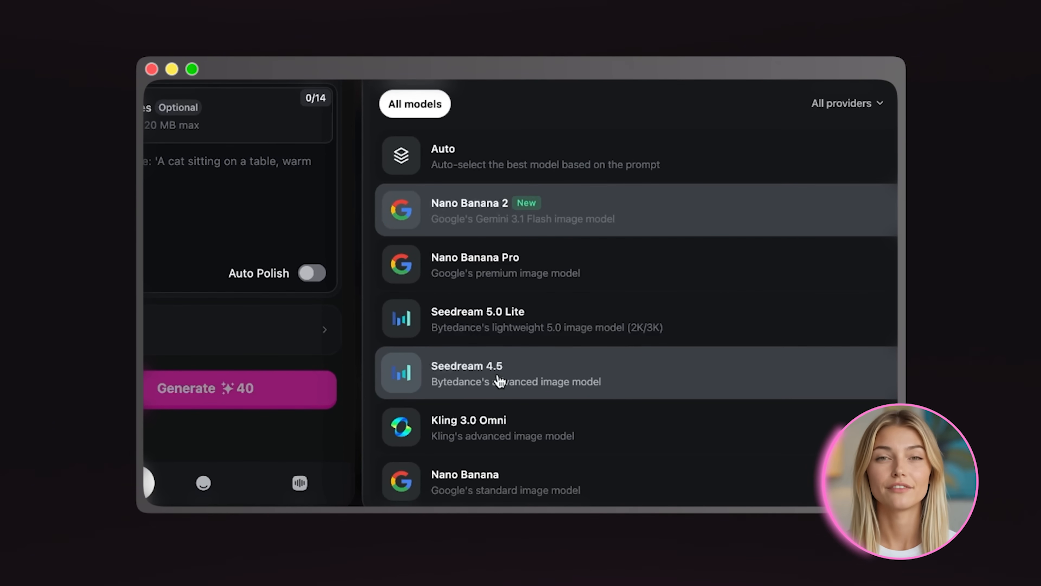
scroll(500, 380, "down", 5)
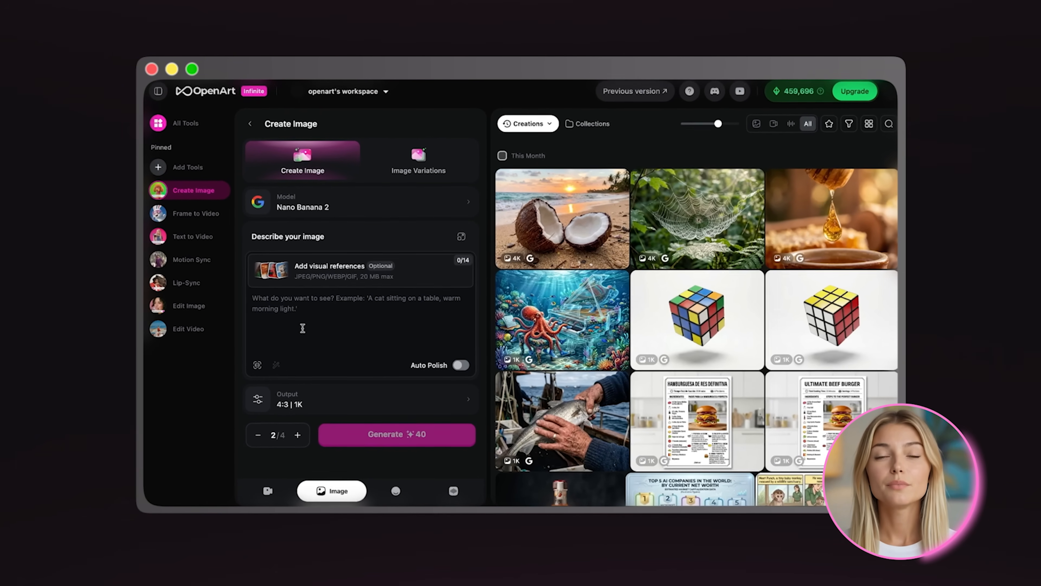
Step: Generate two 16:9 4K images of a long-haired young woman in a flowing white dress walking through a misty pine forest, followed from behind
left_click(458, 239)
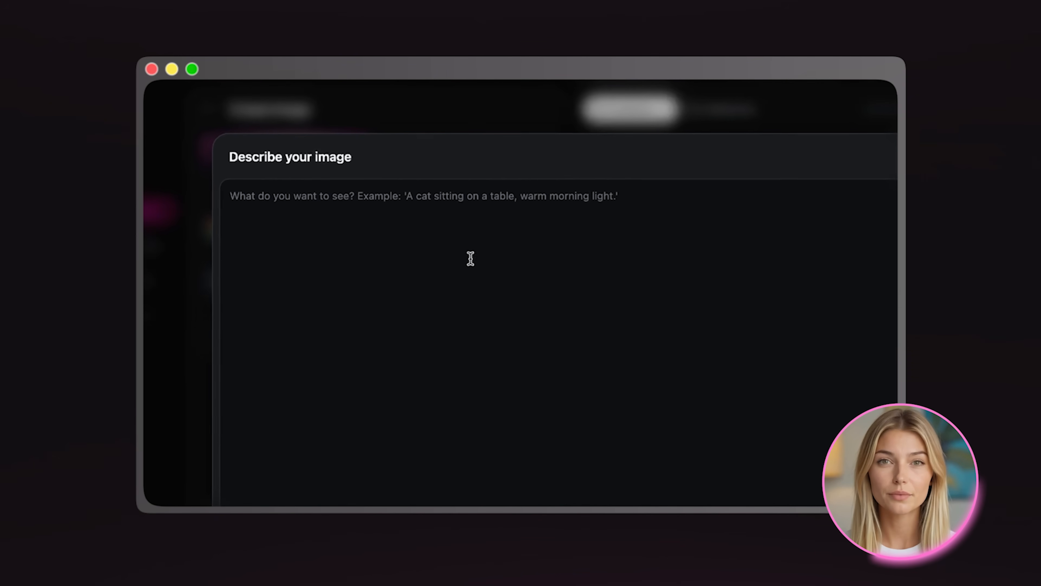
type("a woman in a fore")
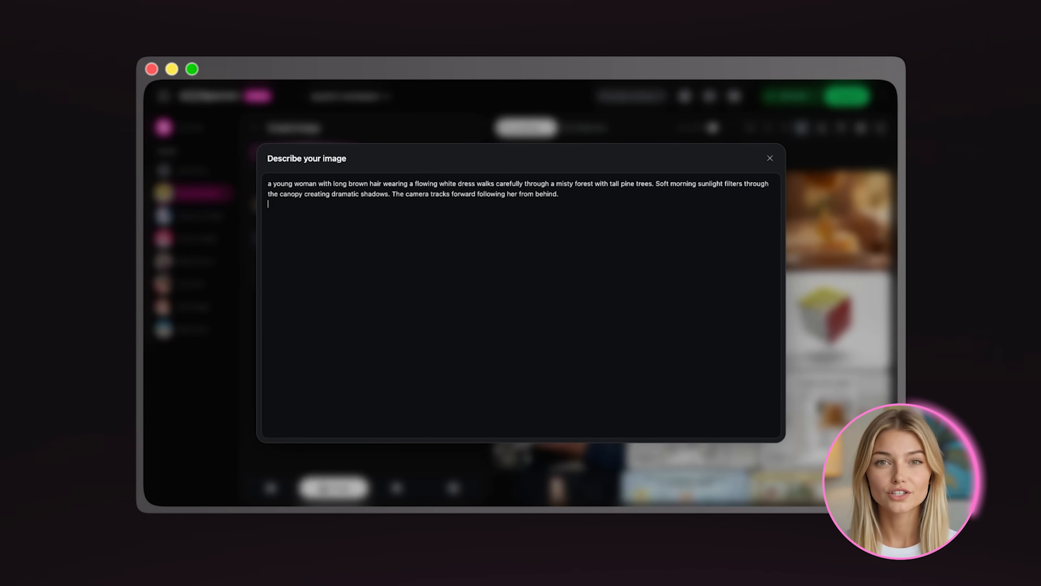
left_click(769, 159)
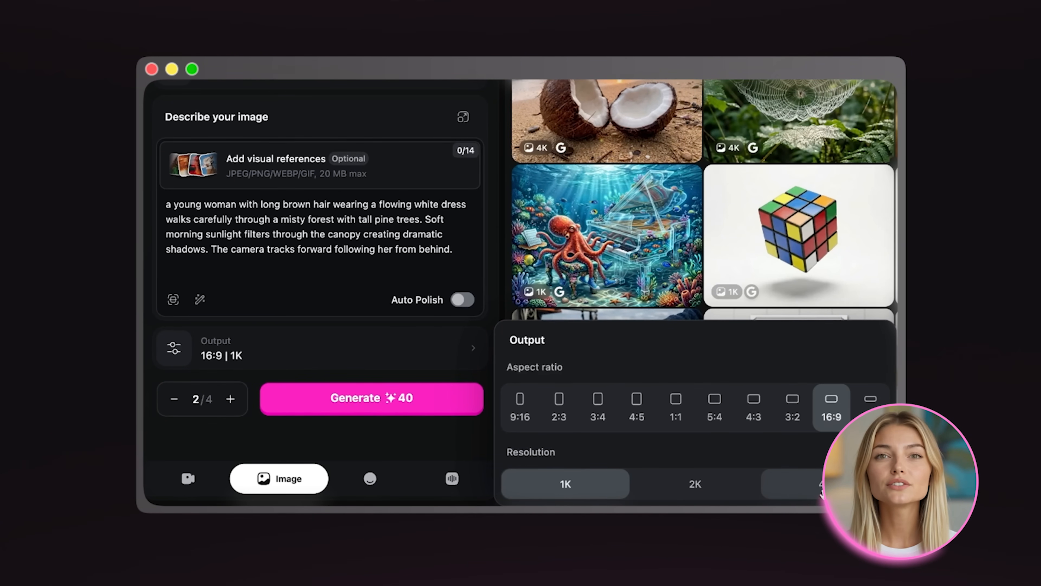
left_click(446, 433)
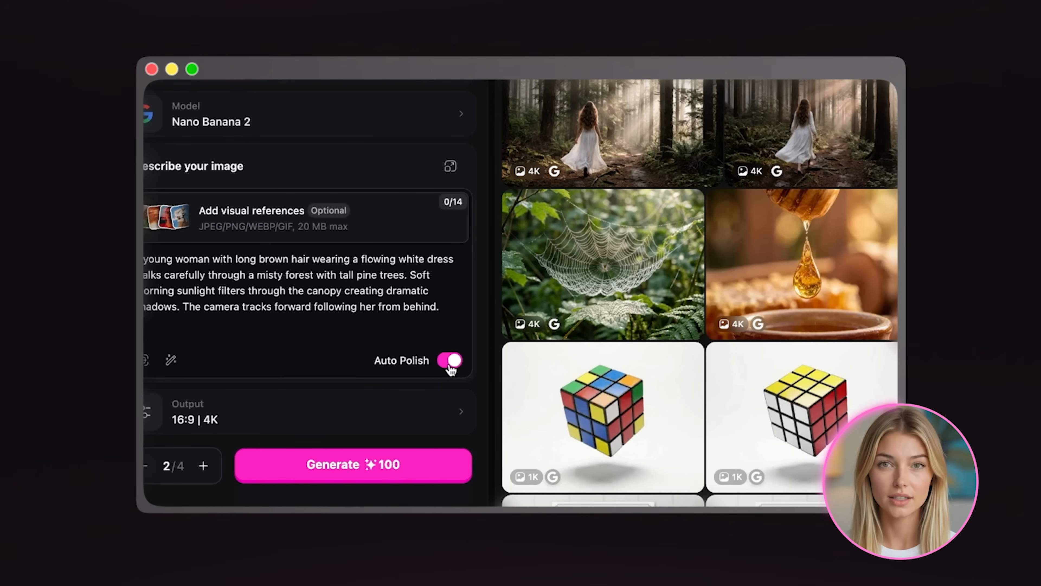
Step: Turn Auto Polish off and expand the forest prompt with Enhance Prompt
left_click(392, 360)
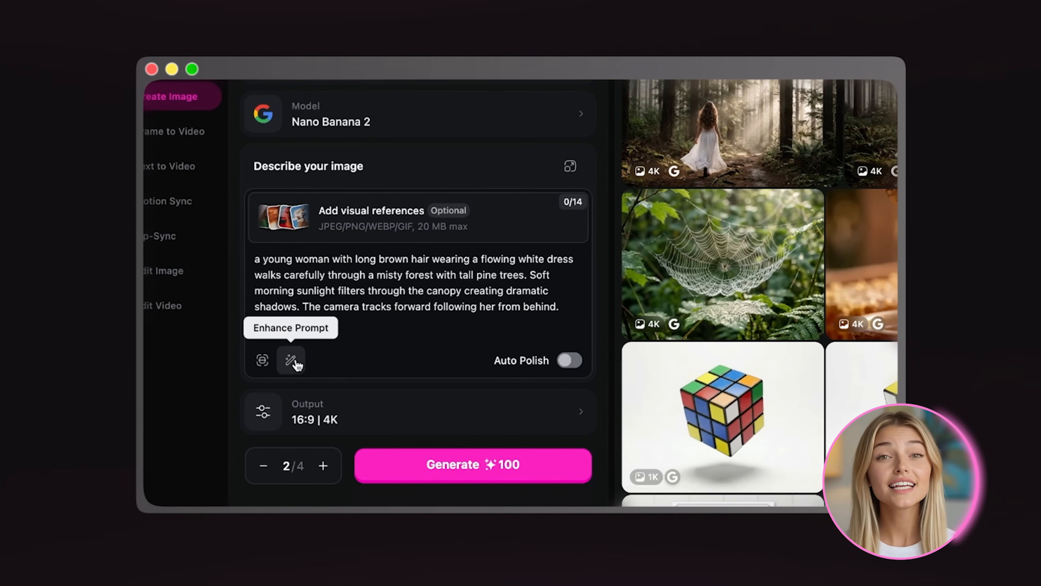
left_click(291, 362)
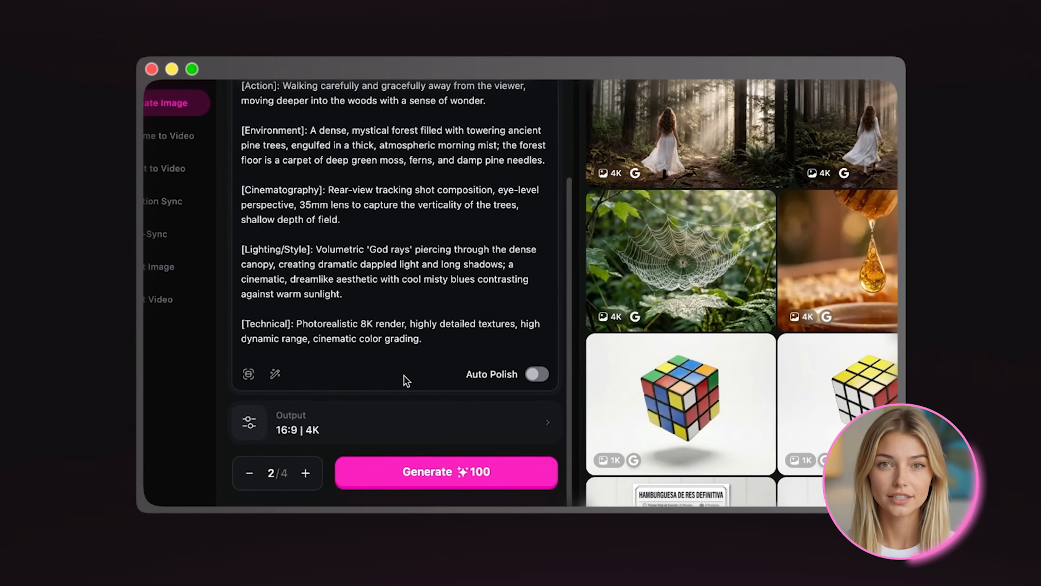
scroll(303, 371, "up", 1)
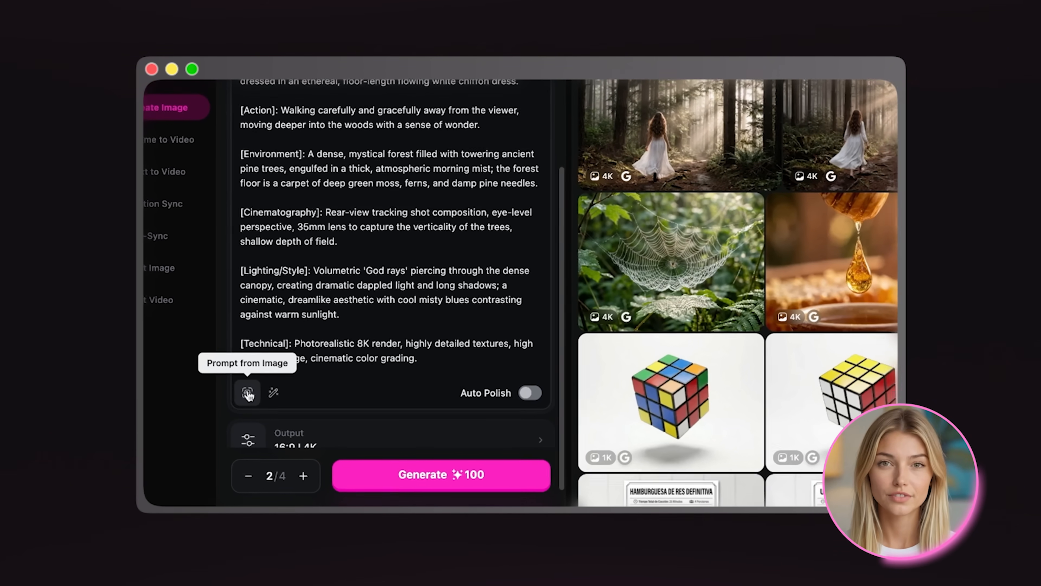
left_click(247, 393)
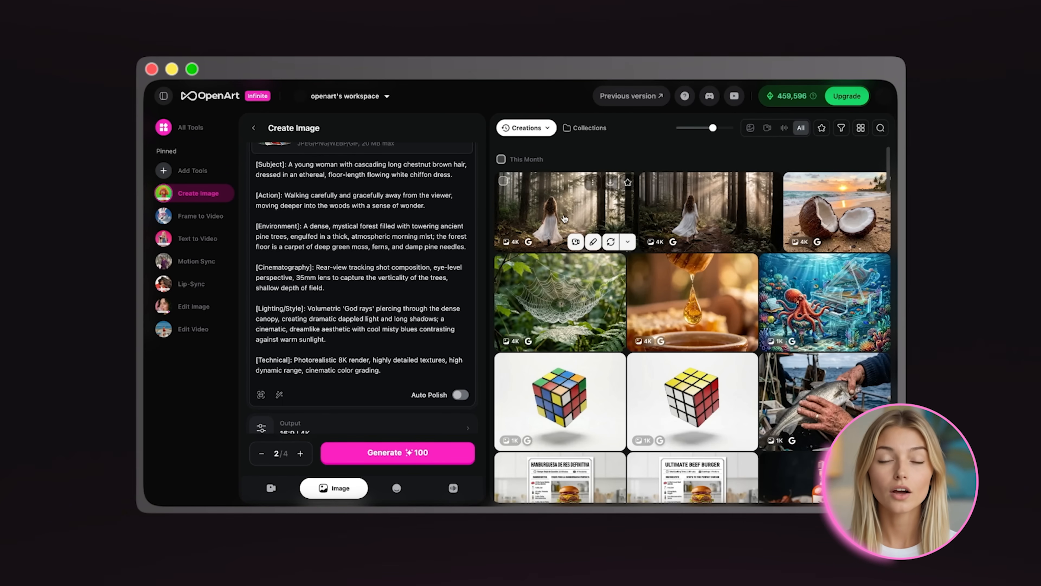
Step: Upscale the first generated forest image in Precise mode with the Ultra version and skin enhancement off
left_click(563, 219)
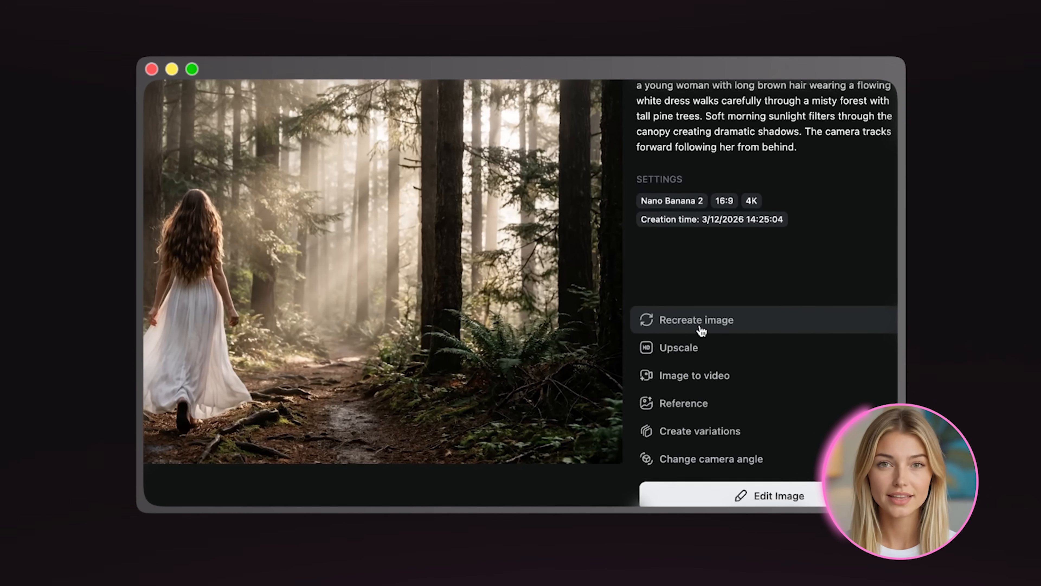
scroll(702, 330, "down", 3)
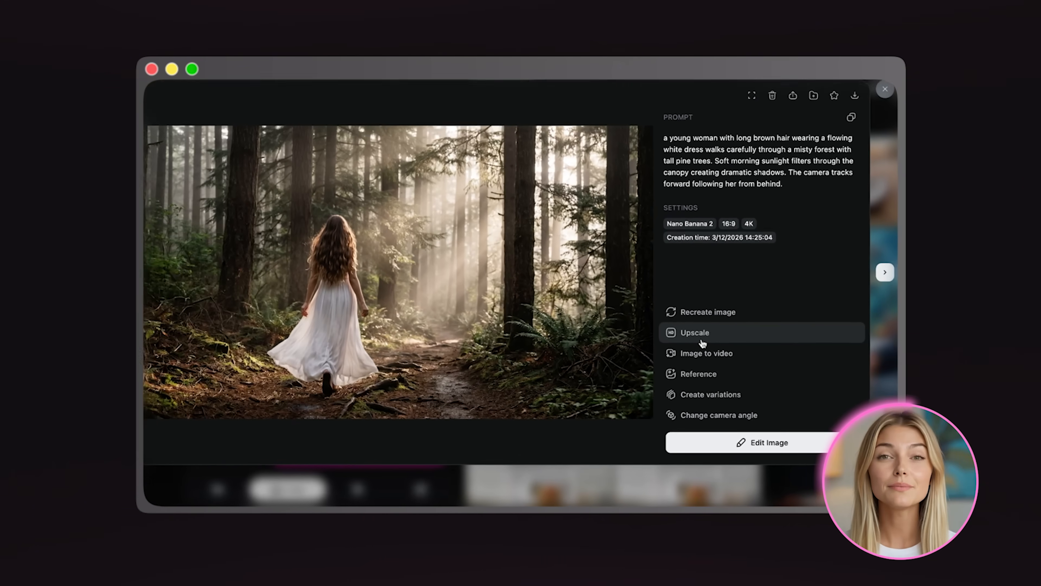
left_click(681, 292)
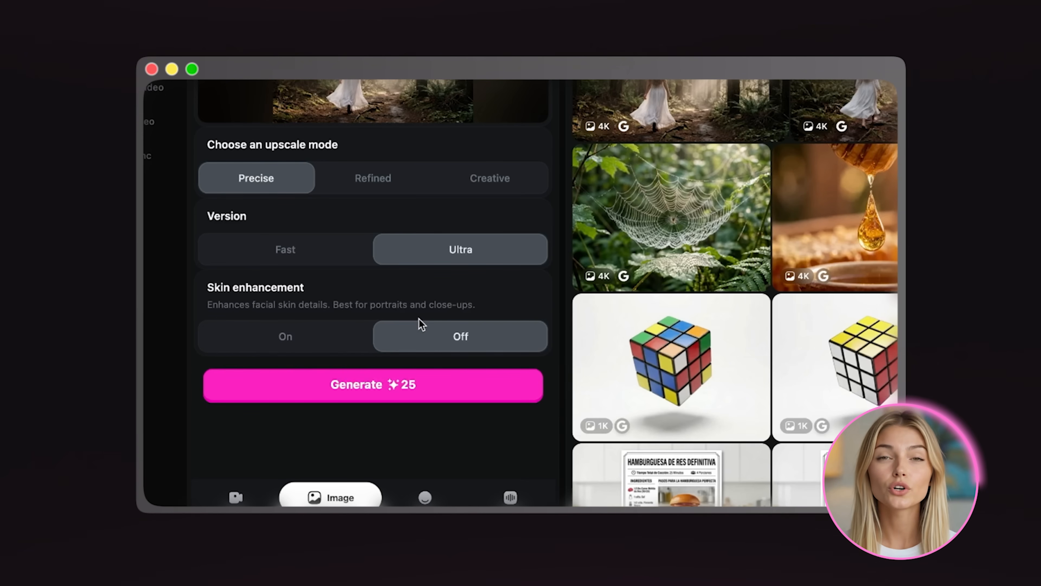
left_click(381, 390)
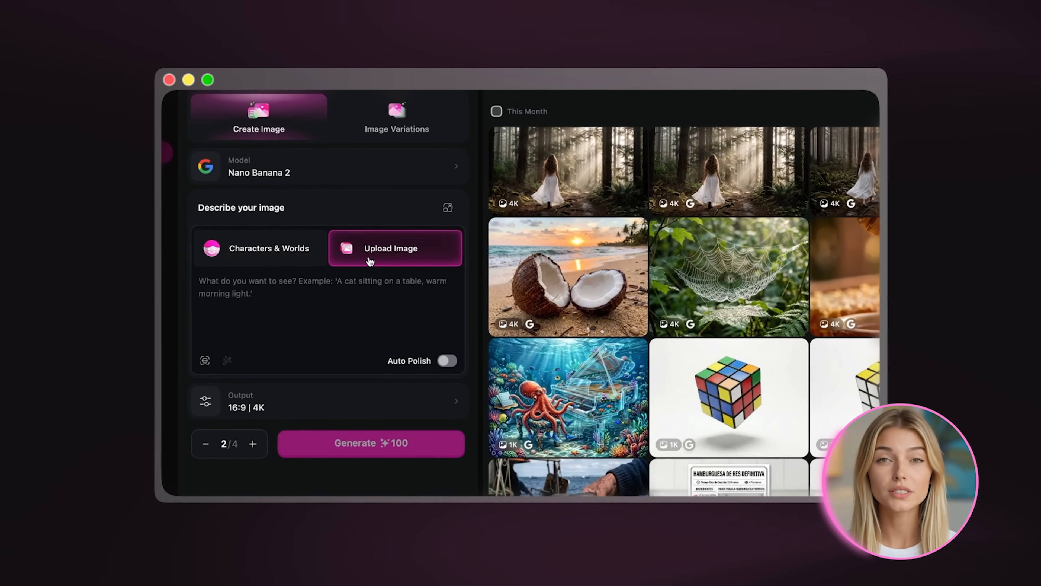
Step: Add the forest woman image and the red dress picture as visual references for a new image
left_click(458, 251)
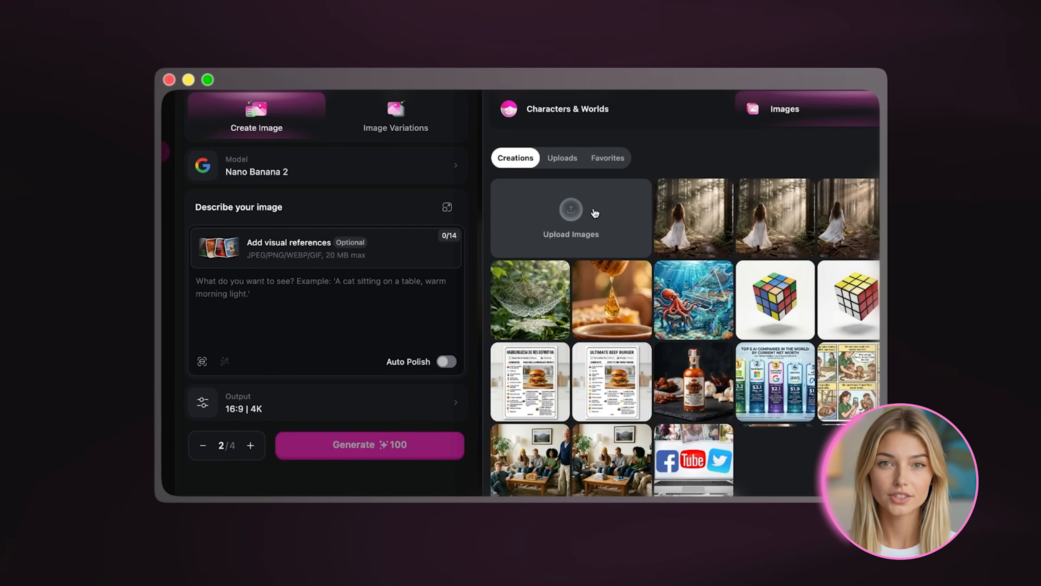
left_click(599, 204)
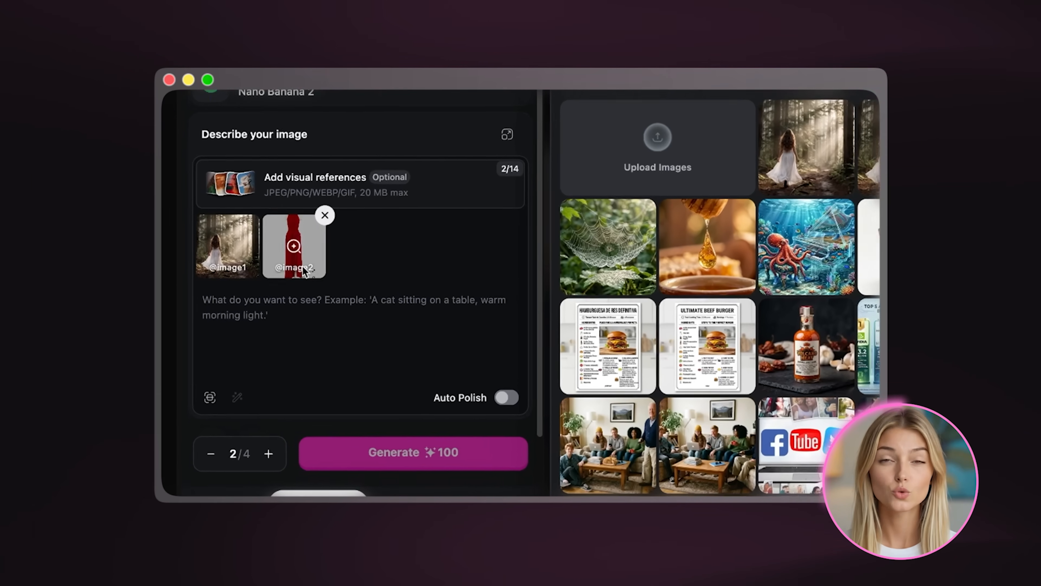
left_click(247, 350)
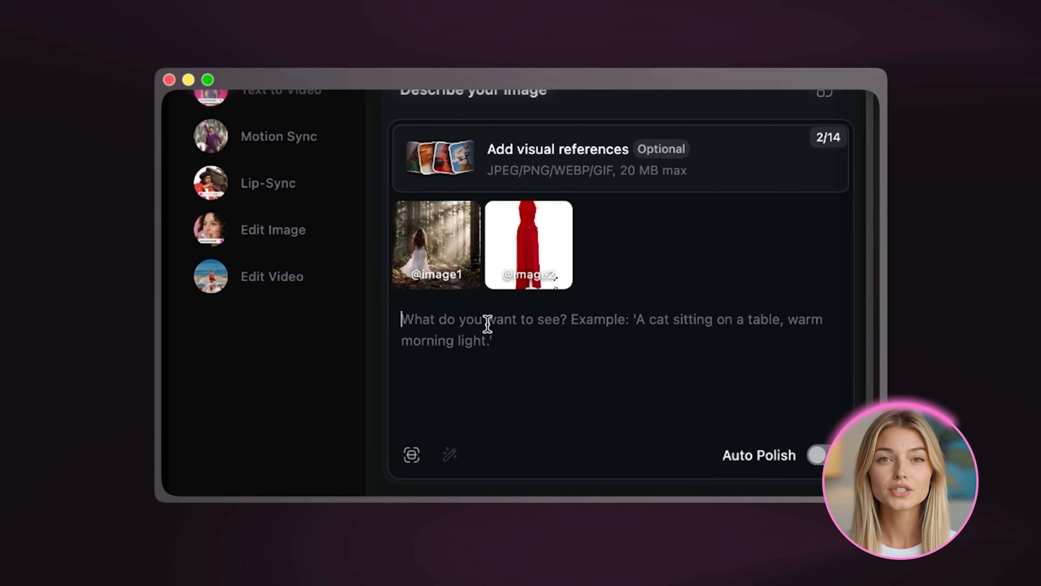
mouse_move(553, 285)
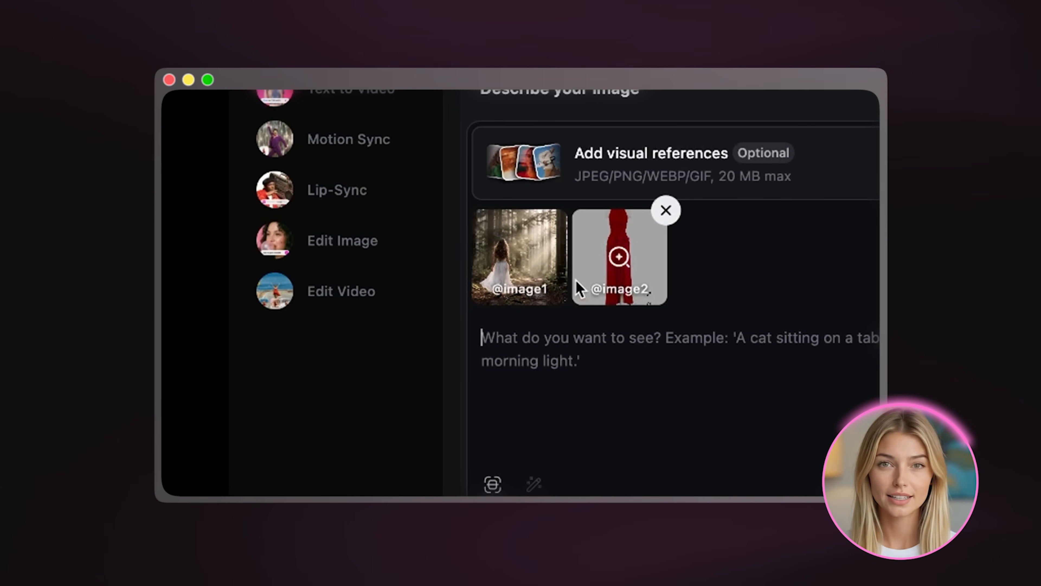
mouse_move(520, 298)
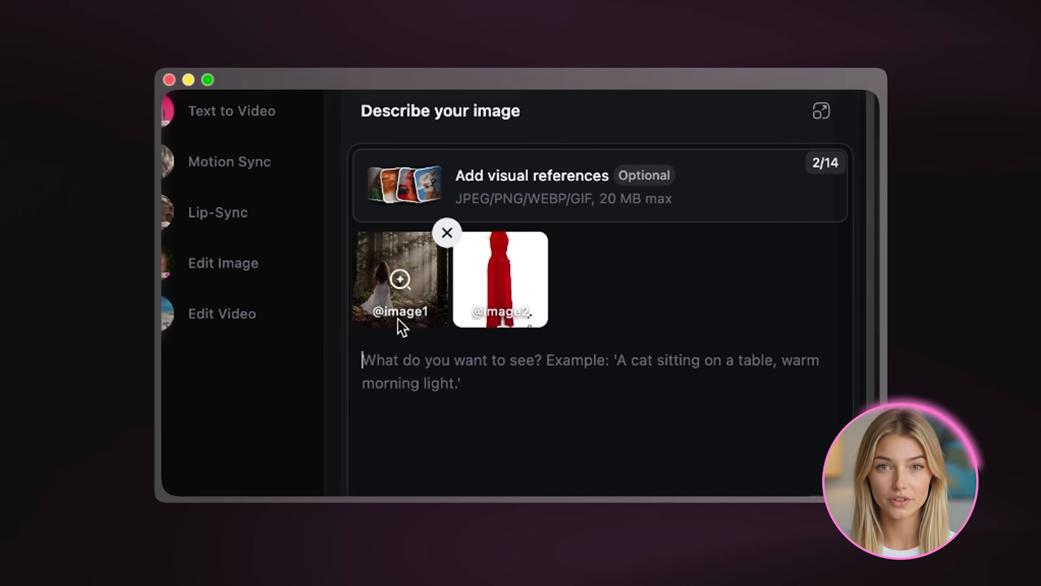
left_click(456, 363)
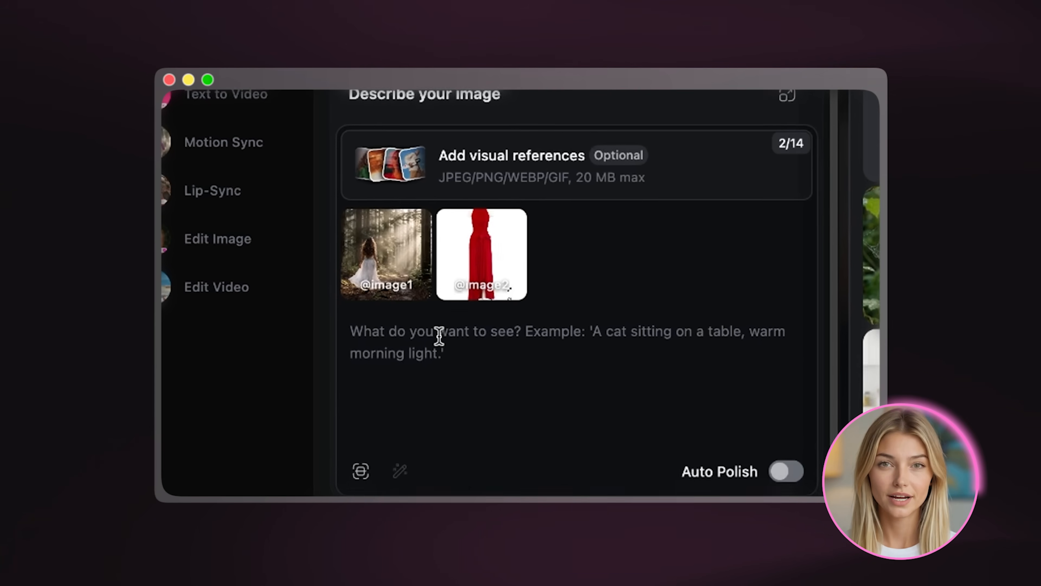
type("a woman in the same pose as @")
left_click(590, 306)
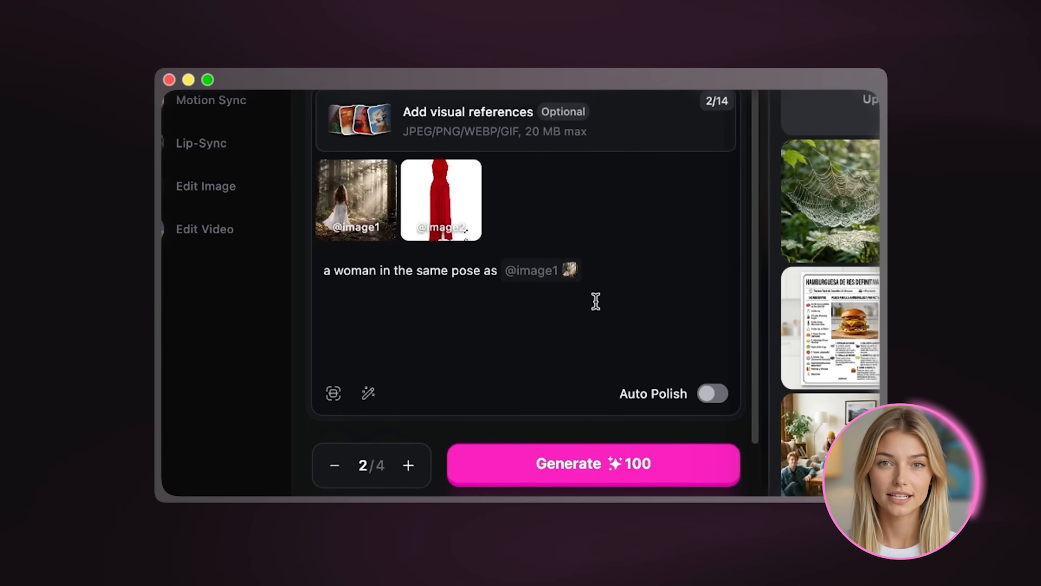
type("wearing the outfit from @im")
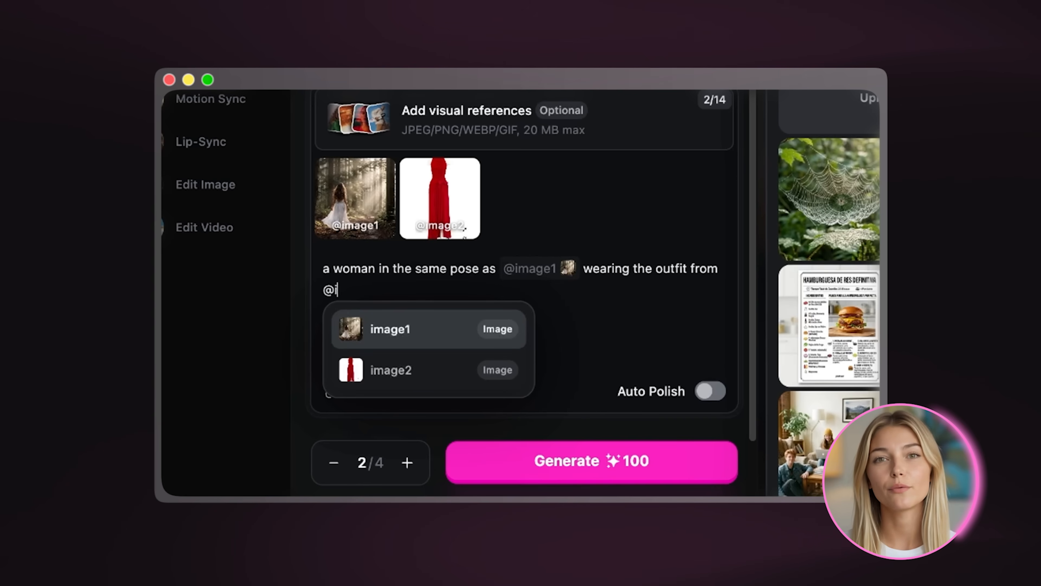
left_click(399, 375)
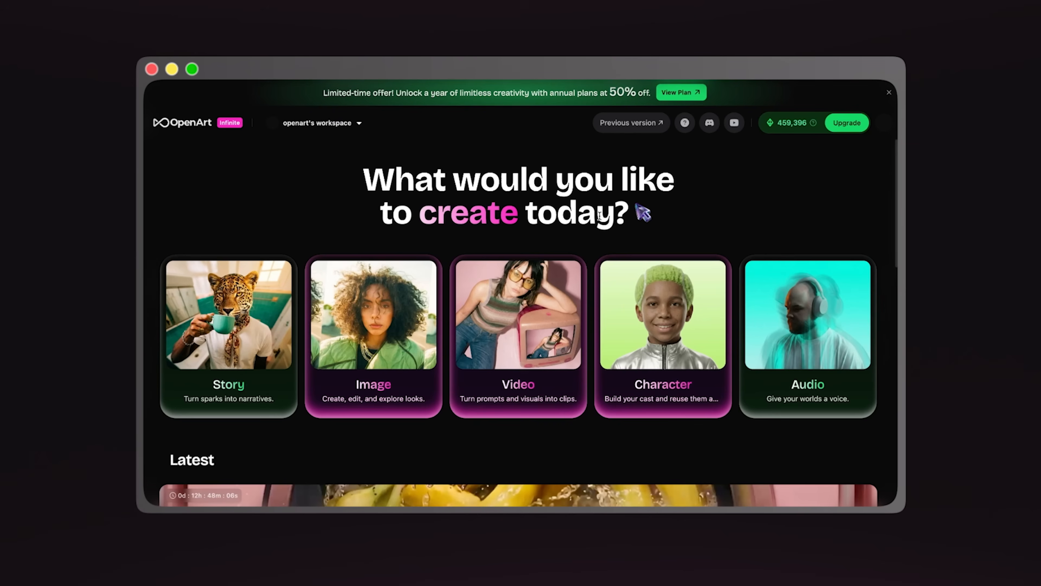
Step: Start a new character from the home page, choosing to describe it in text instead of starting from an image
mouse_move(677, 294)
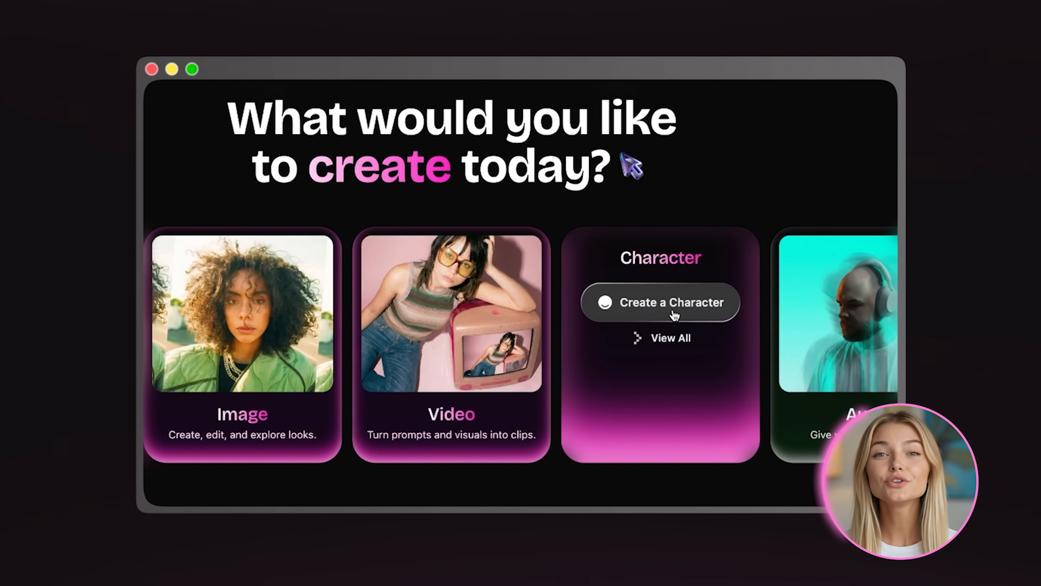
left_click(687, 314)
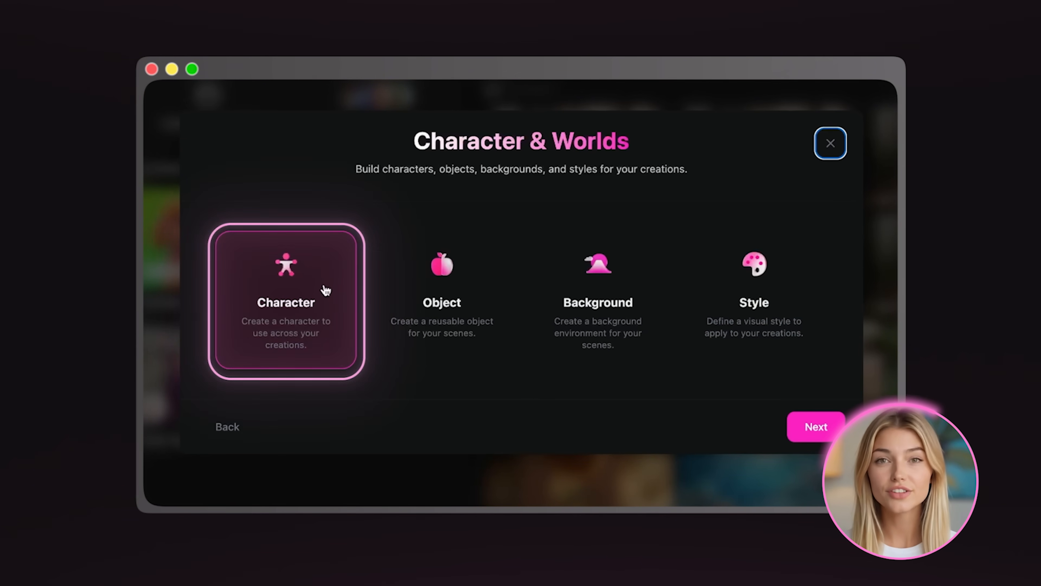
left_click(799, 430)
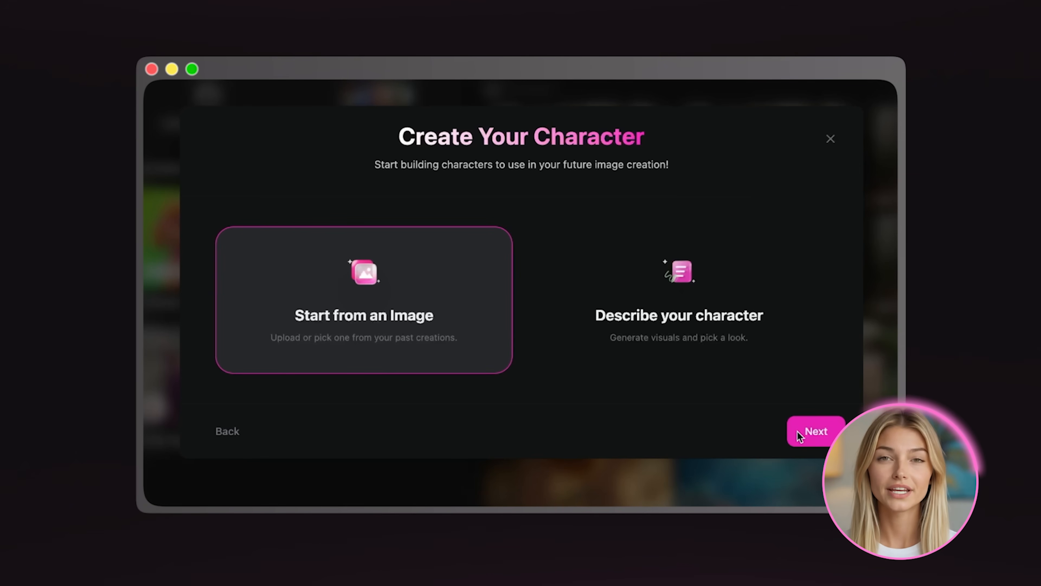
left_click(680, 324)
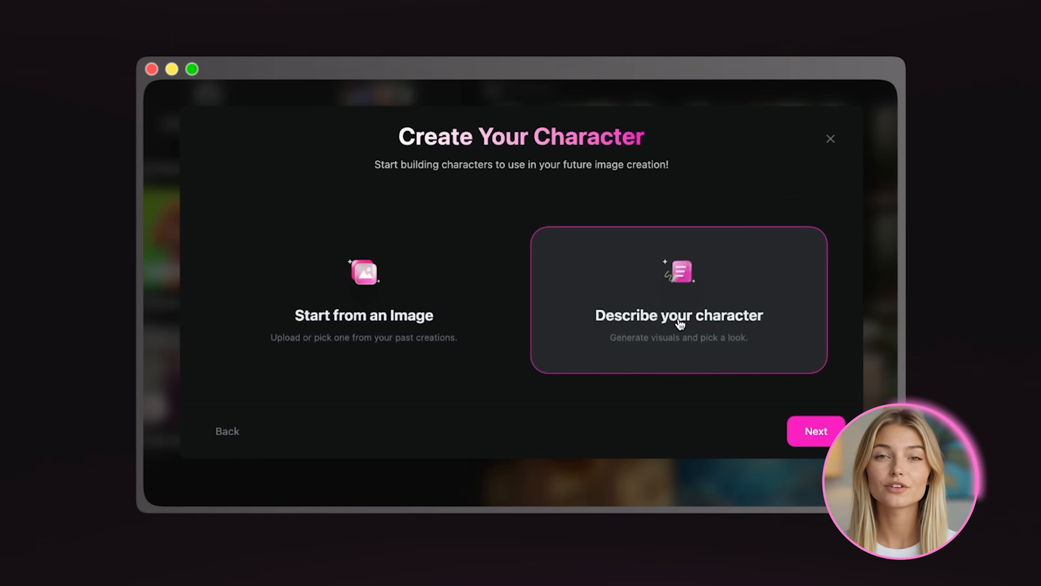
left_click(804, 428)
Step: Describe a confident young explorer with short curly brown hair, green eyes, brown leather jacket and cargo pants, and select the Nano Banana Pro model
type("A young explorer with short curly brown hair, green eyes, wearing a brown leather jacket and cargo pants. Confident expression, adventurous vibe, cinematic lighting.")
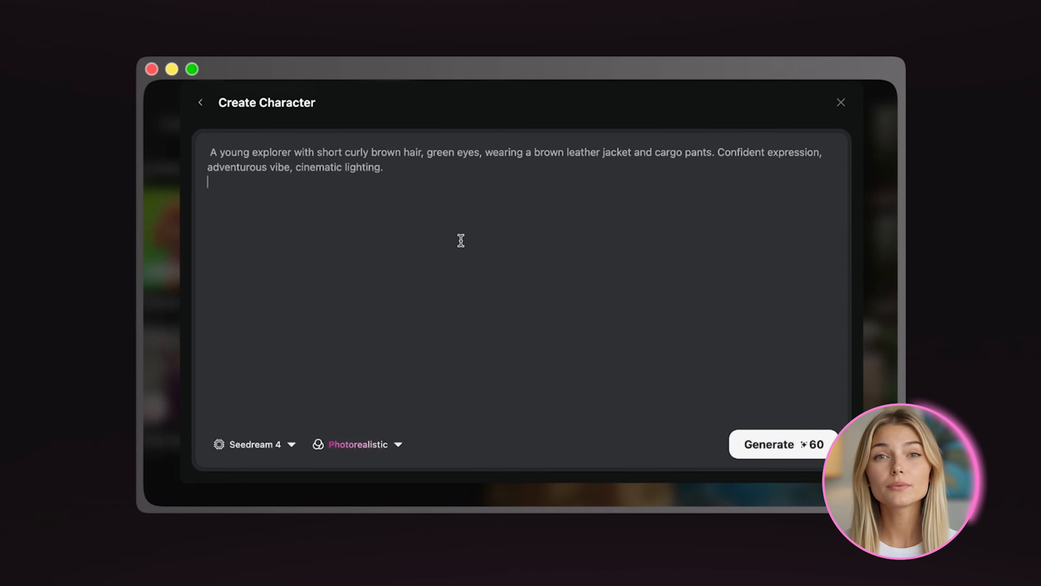
left_click(239, 378)
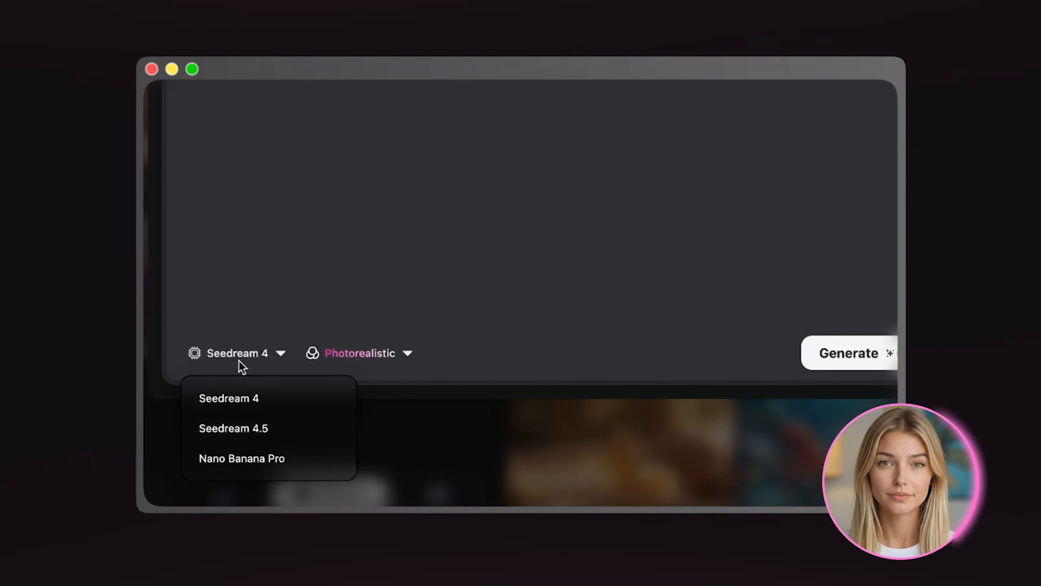
left_click(263, 464)
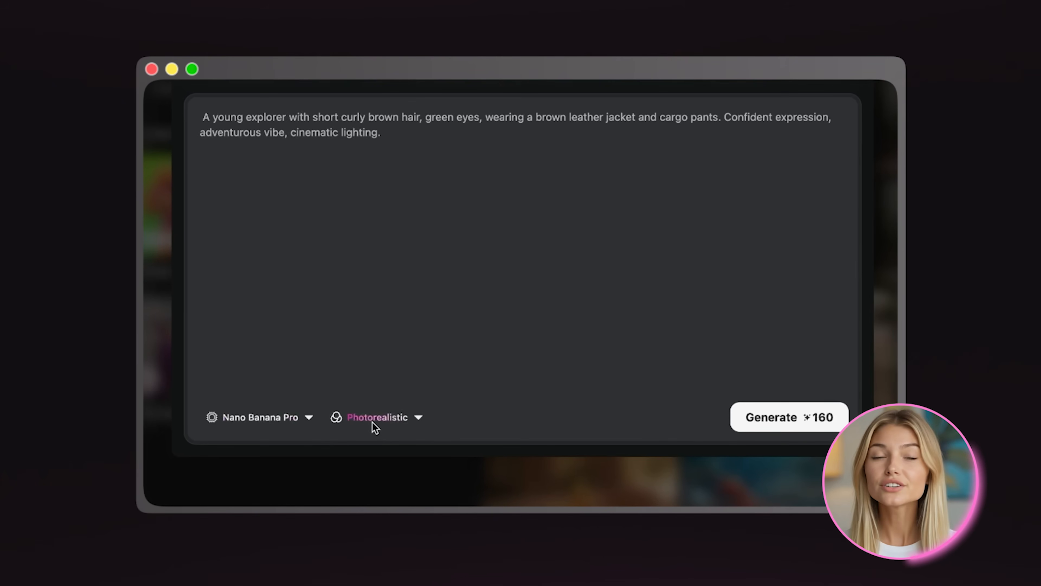
Step: Set the character style to Photorealistic and generate the preview versions
left_click(372, 421)
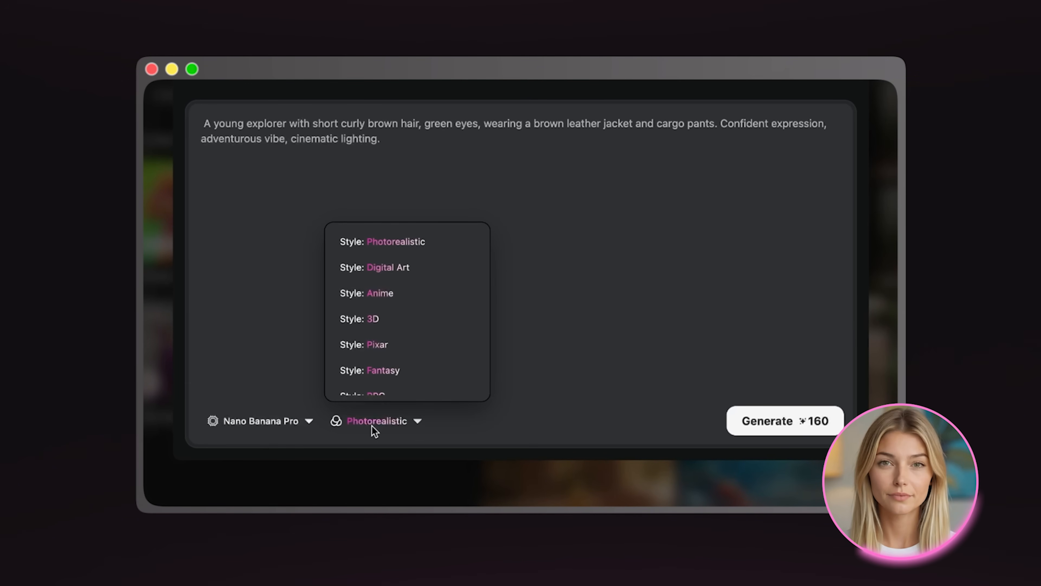
left_click(404, 240)
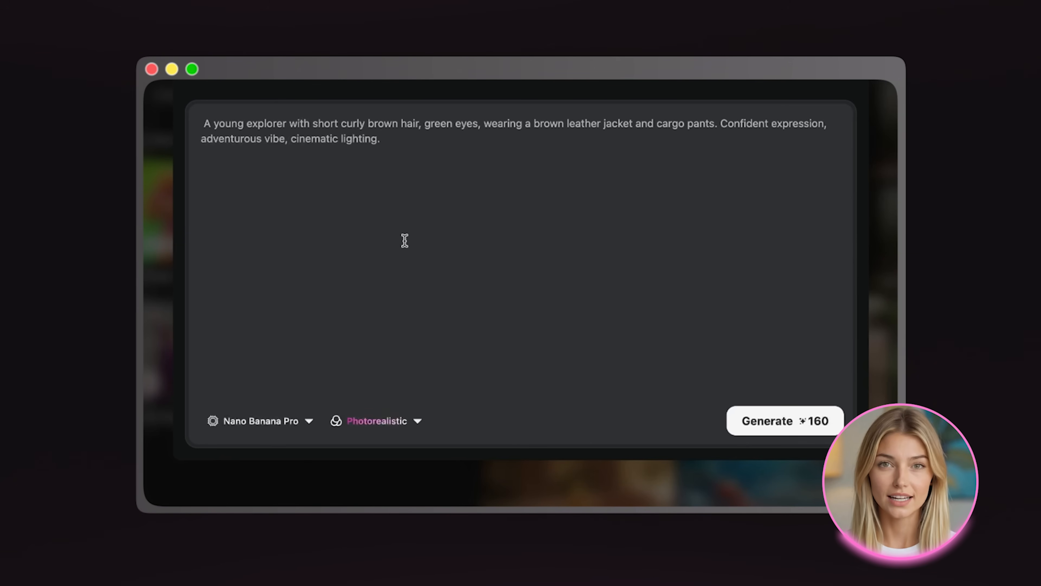
left_click(784, 428)
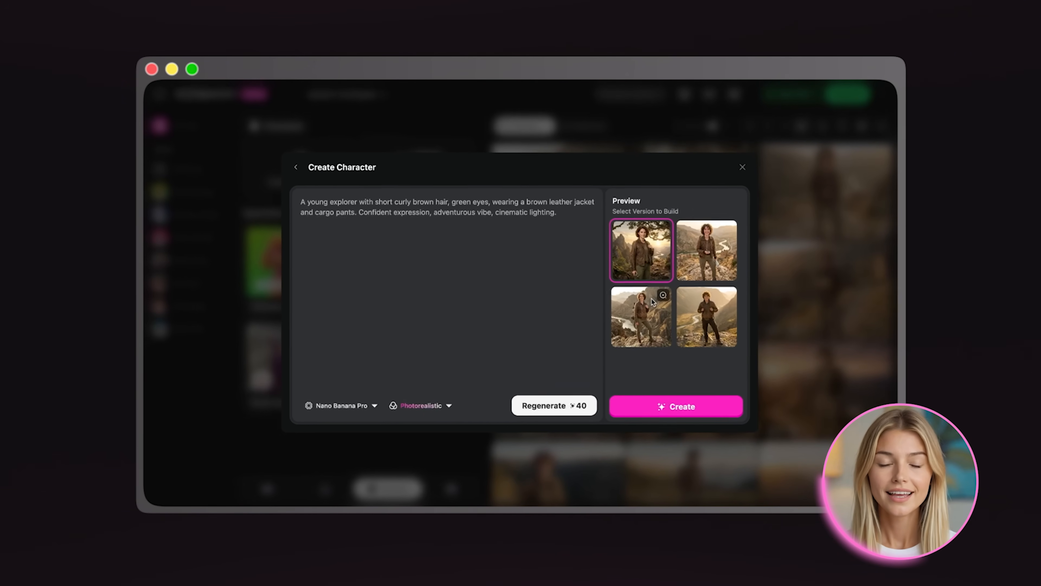
Step: Inspect the first preview version enlarged and create the character from it with the name Stella
left_click(663, 229)
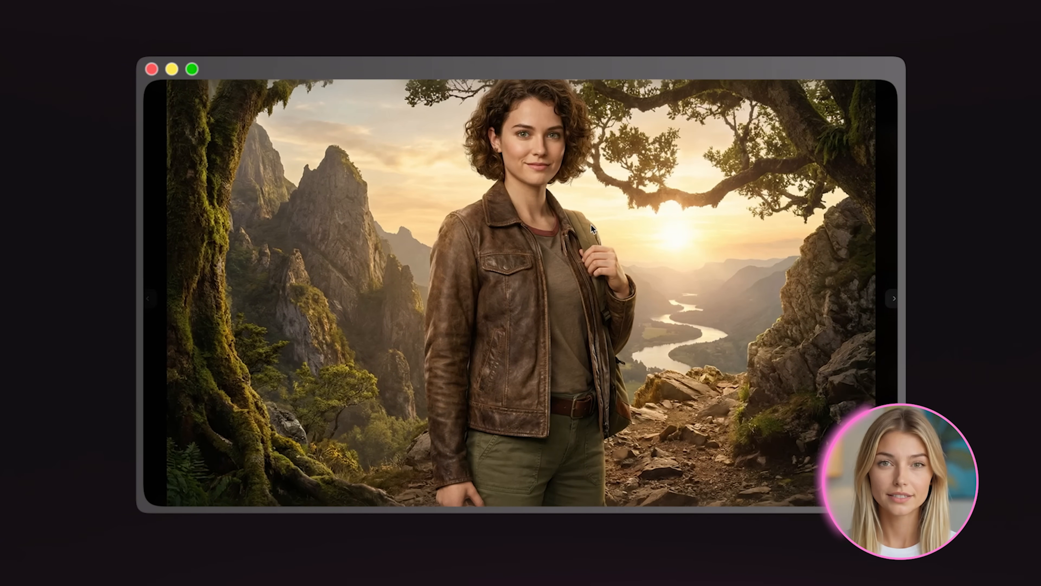
key("Escape")
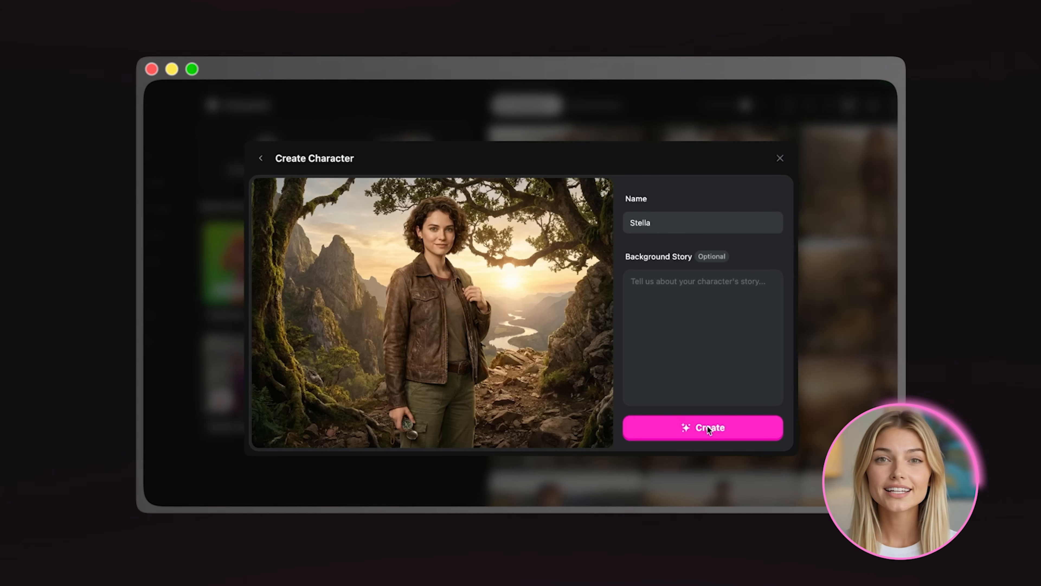
left_click(706, 427)
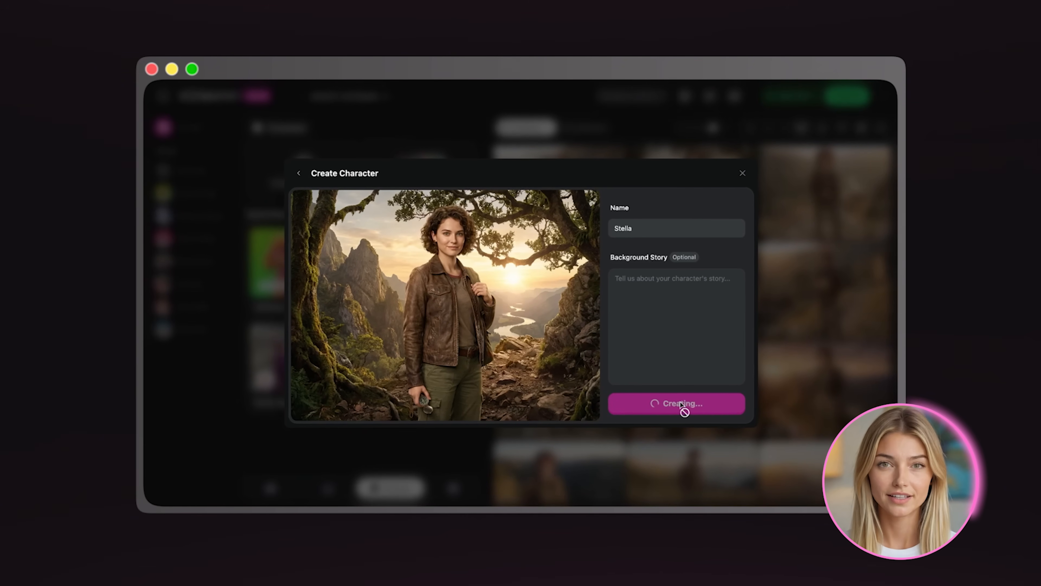
Step: Create a reusable object named Stella's Compass from the image Compass.png
scroll(824, 181, "up", 2)
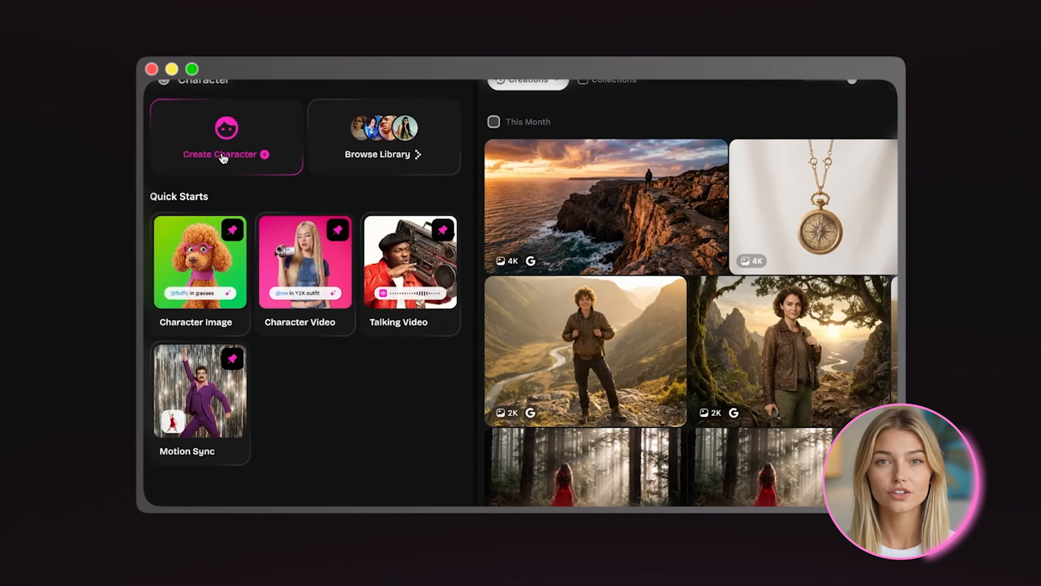
left_click(252, 176)
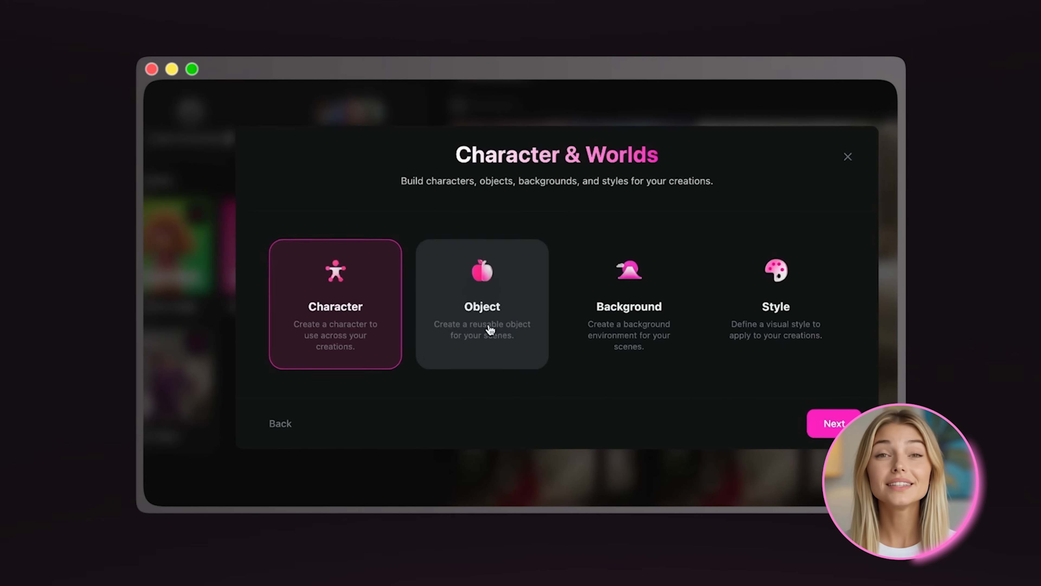
left_click(510, 337)
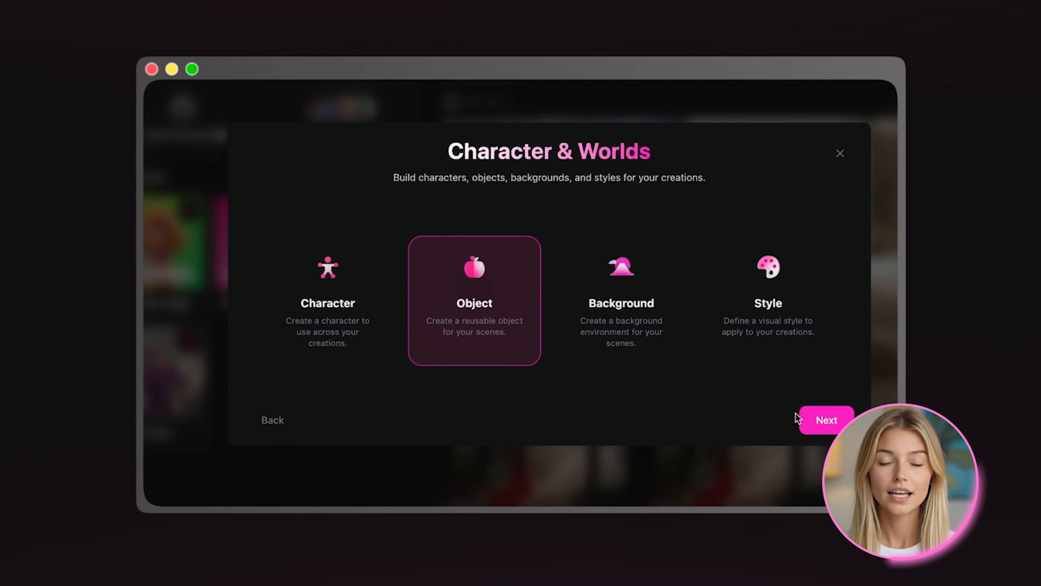
left_click(815, 420)
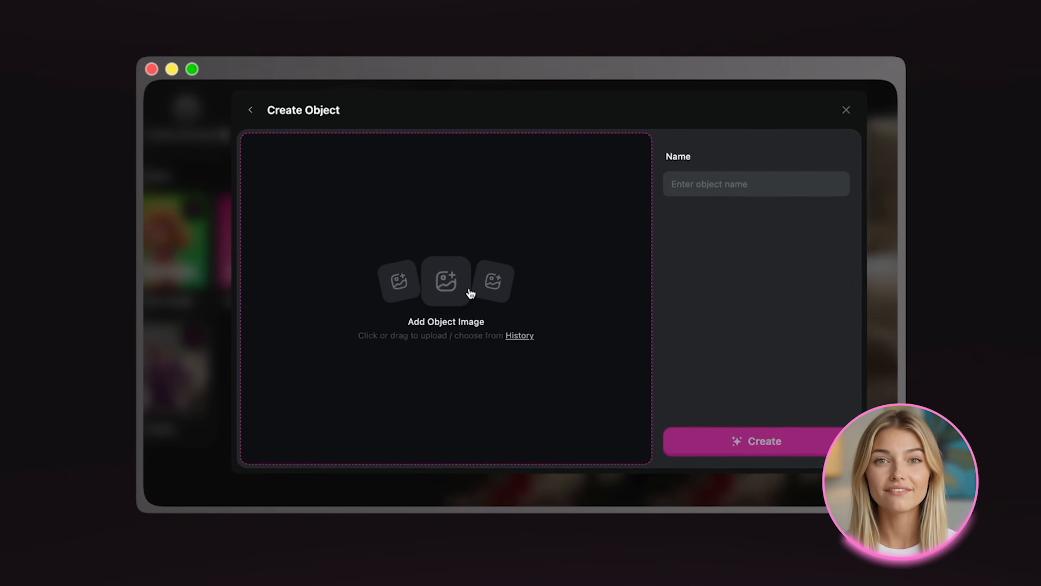
left_click(451, 270)
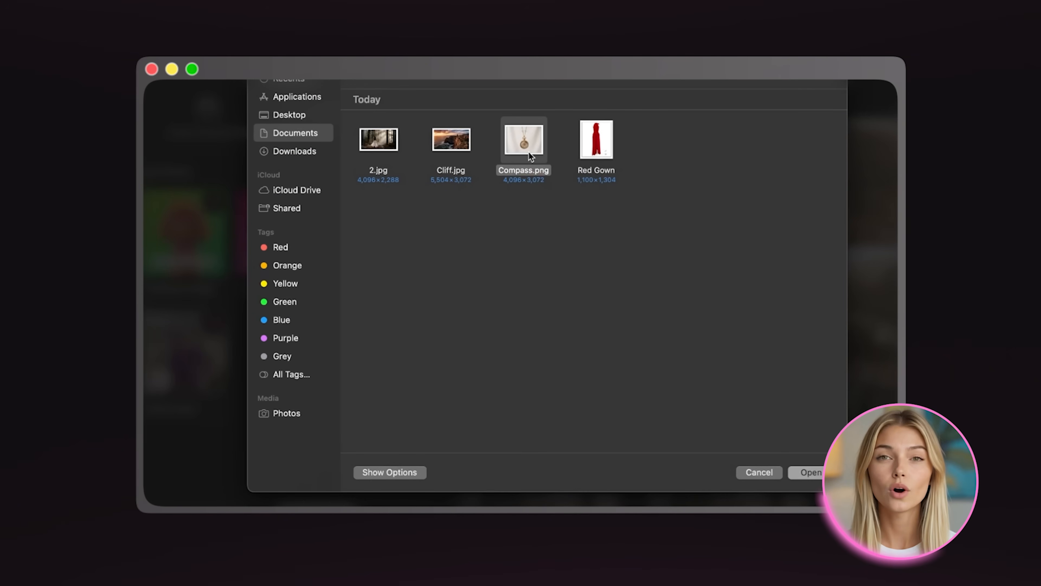
double_click(529, 152)
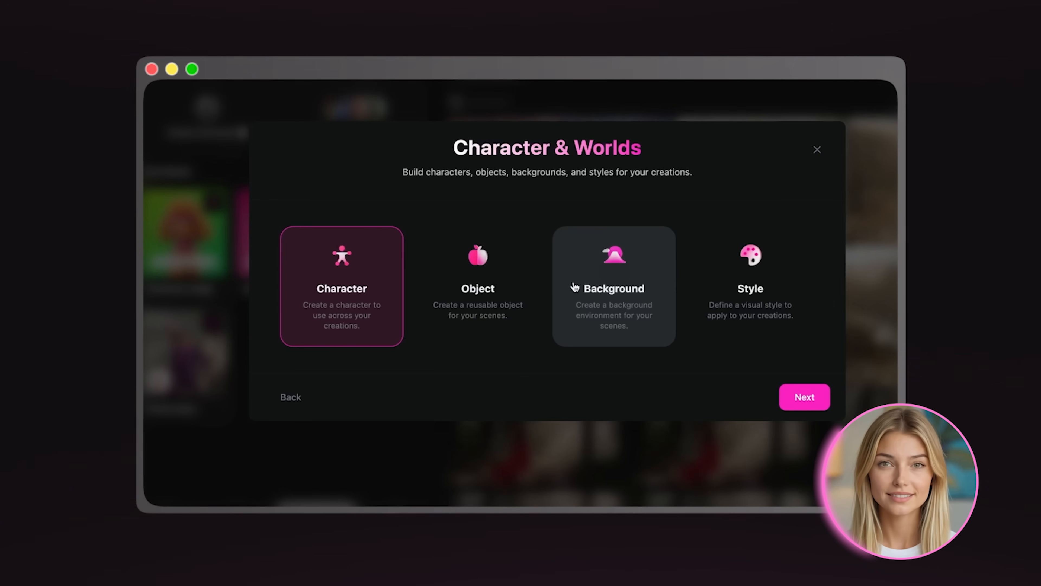
Step: Create a reusable background named Cliff's Scene from the image Cliff.jpg
left_click(575, 287)
left_click(811, 399)
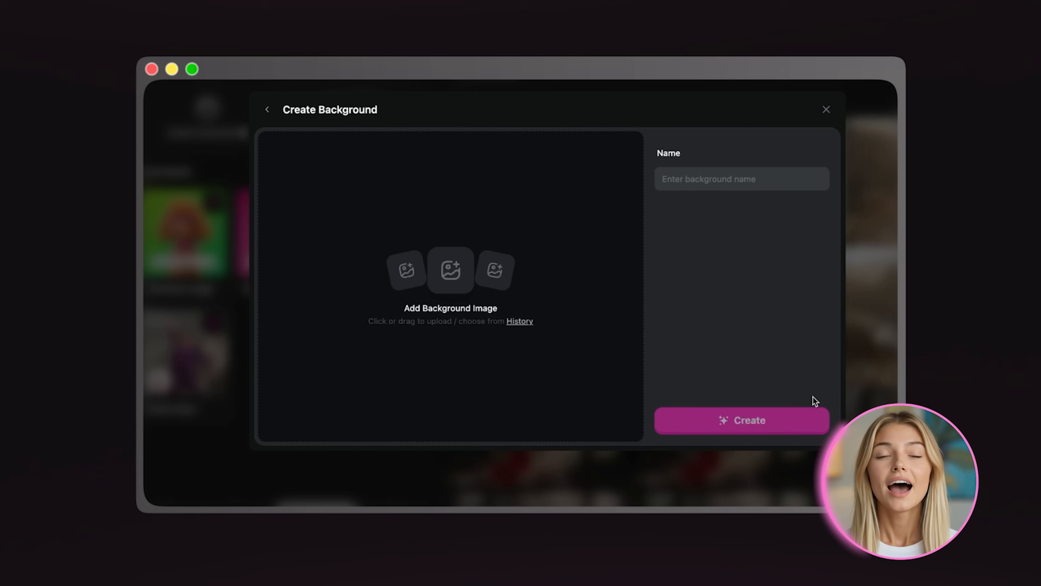
left_click(505, 289)
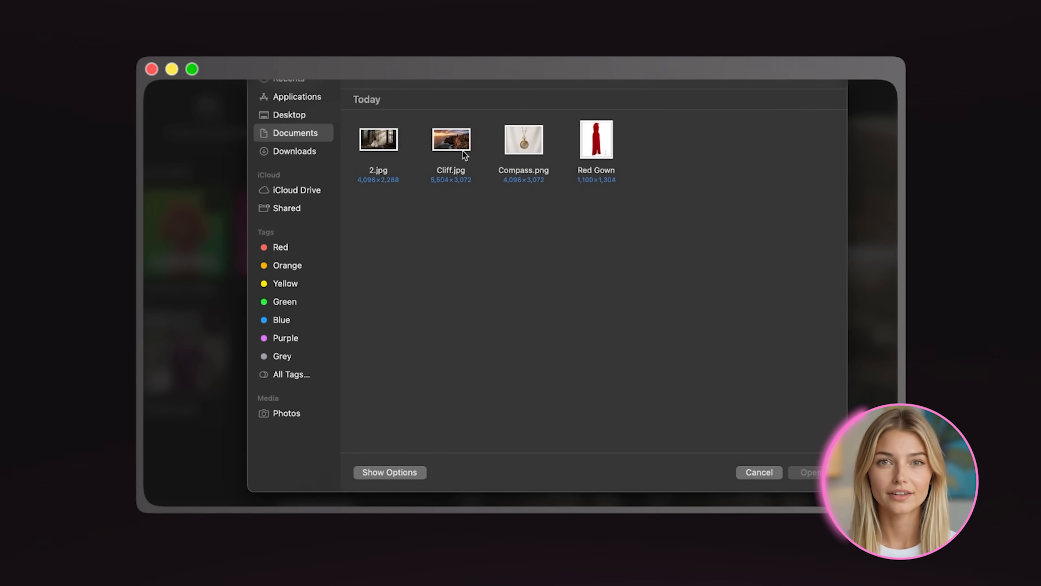
double_click(451, 142)
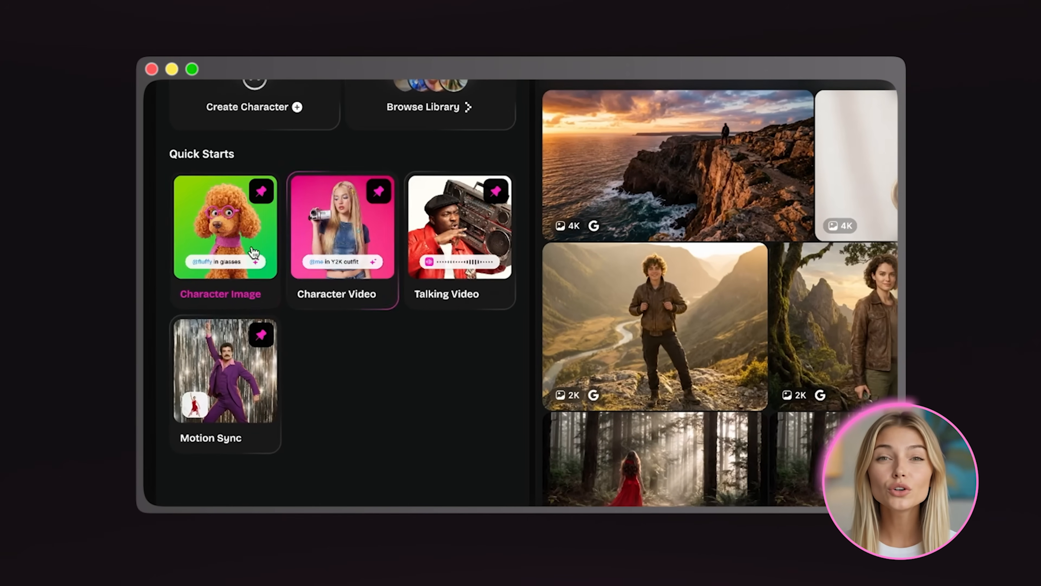
Step: Generate a character image of Stella with the Cliff's Scene and compass references, standing on a cliff at sunset holding her compass, cinematic lighting, golden hour
left_click(248, 249)
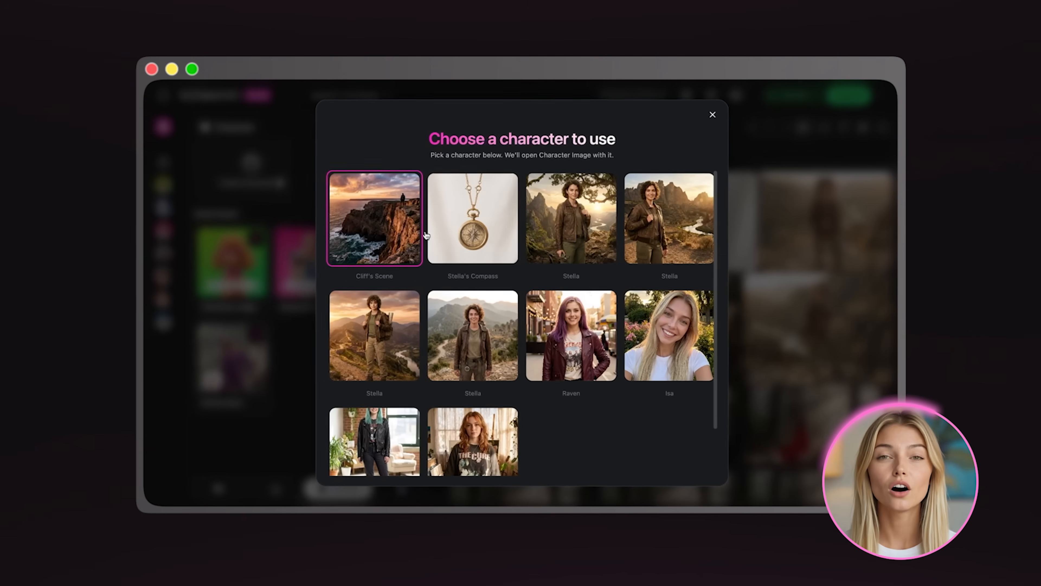
left_click(562, 252)
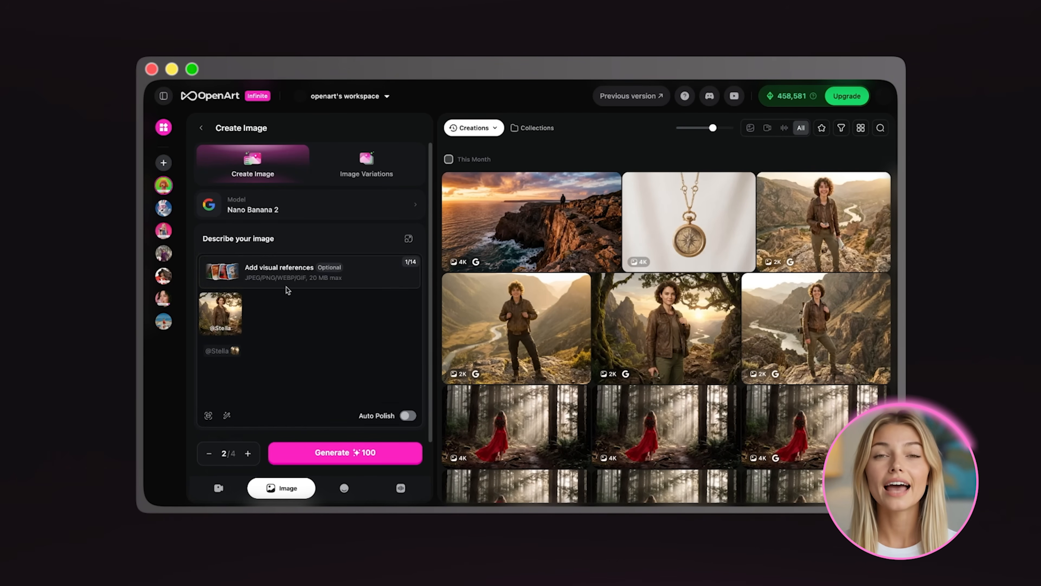
left_click(288, 284)
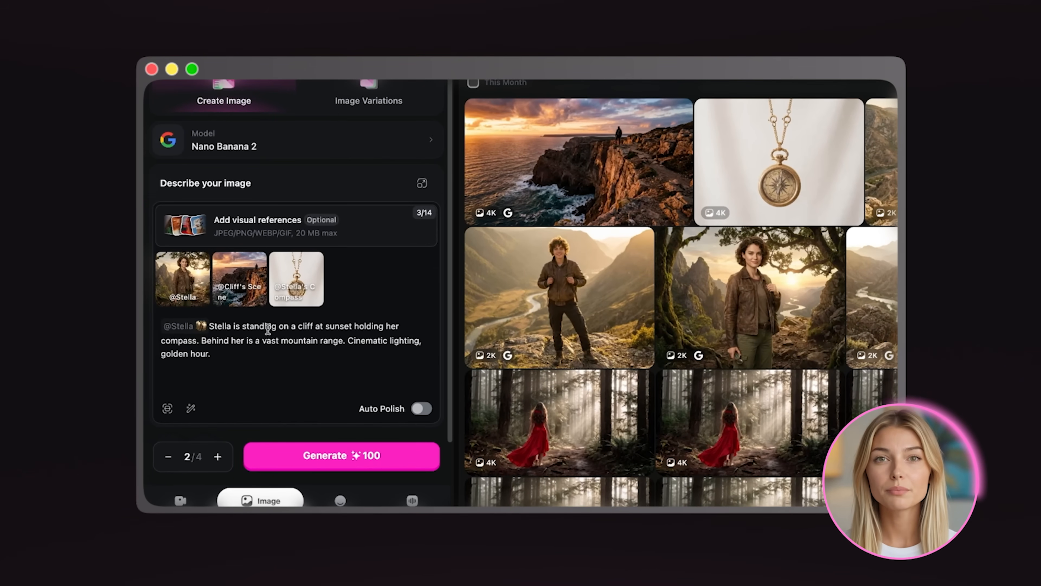
left_click(341, 455)
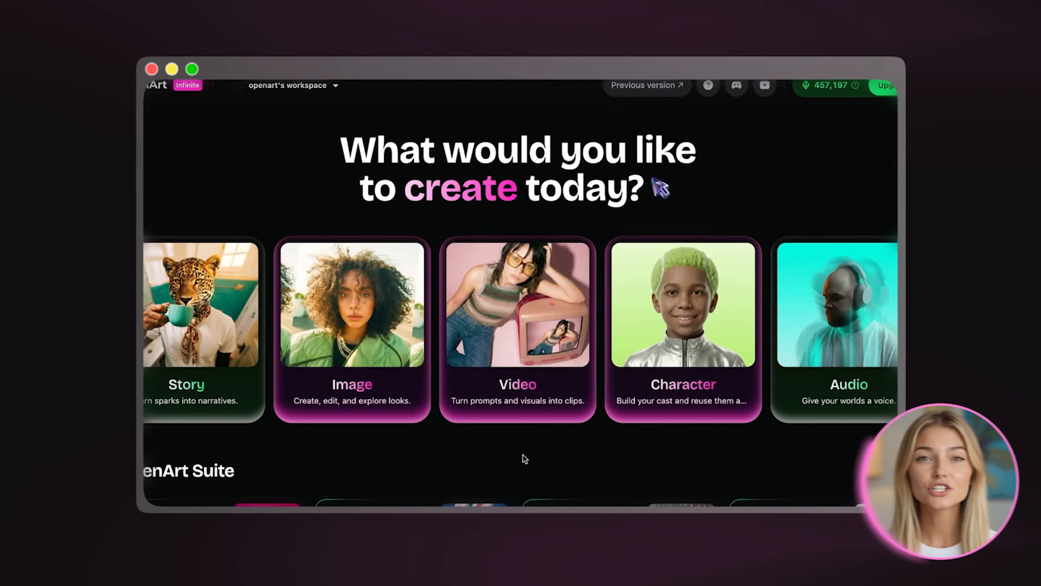
Step: Start a start/end frame video and use the generated image of Stella on the cliff as the start frame
mouse_move(554, 389)
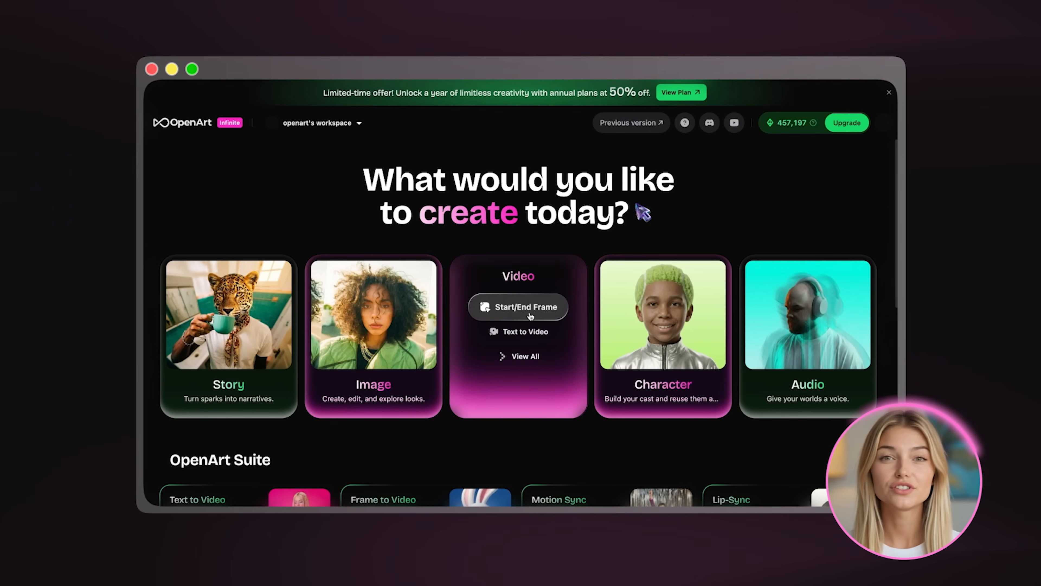
left_click(529, 313)
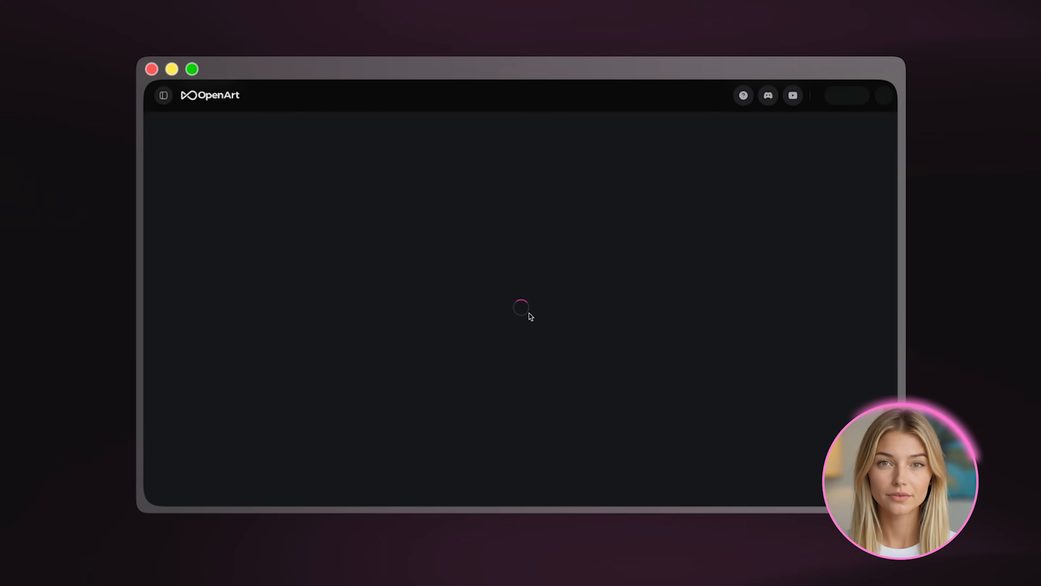
left_click(287, 276)
double_click(385, 195)
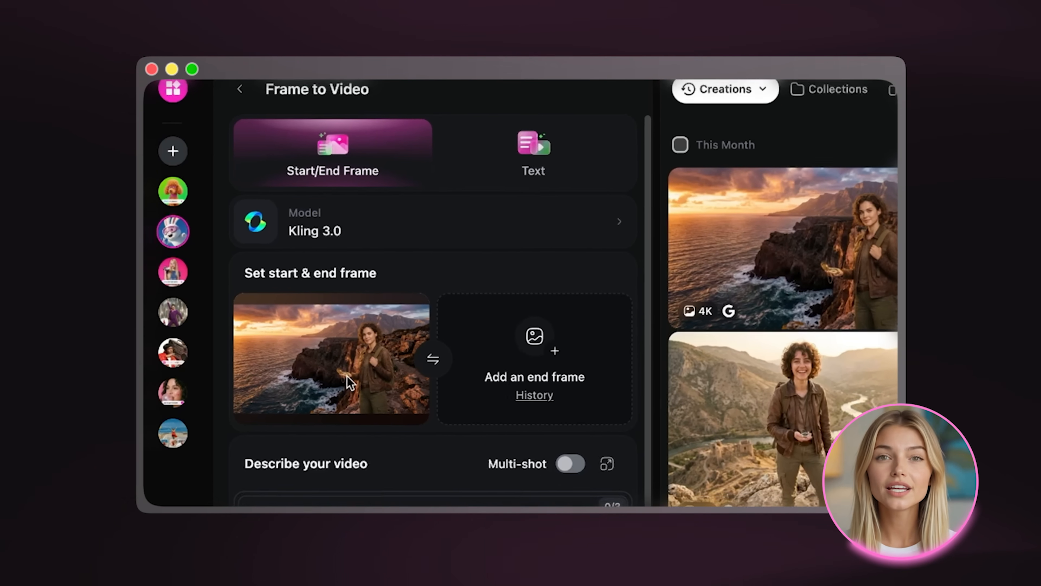
Step: Describe the video: Stella turns her head slowly to look at the camera, her hair moves gently in the wind, and the camera pushes in slightly
scroll(347, 379, "down", 3)
left_click(299, 307)
type("Stella turns her head slowly to look at the camera. Her hair moves gently in the wind. The camera pushes in slightly on her face. Cinematic mood.")
scroll(299, 265, "down", 2)
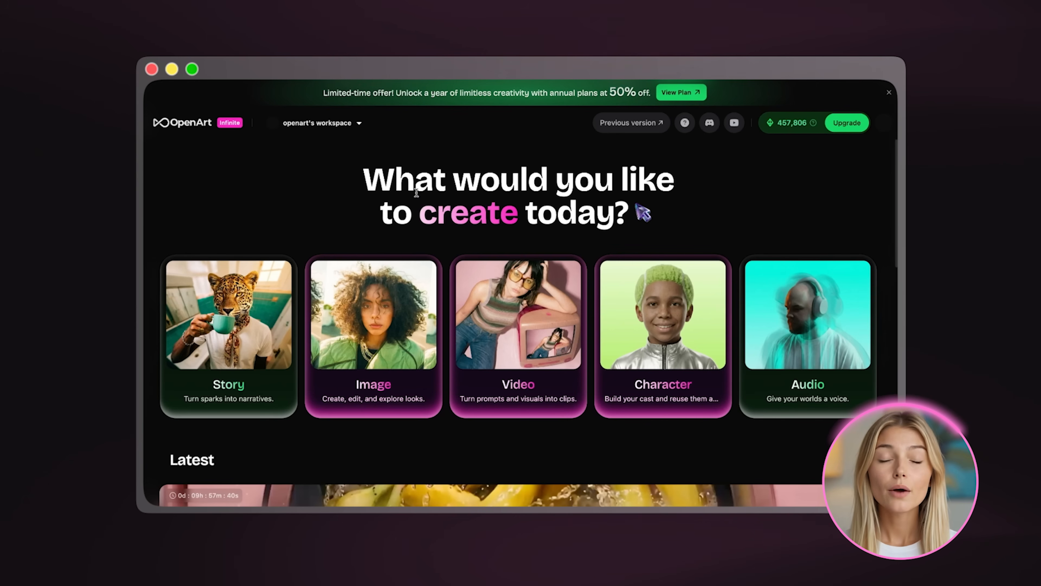
Step: Generate a text-to-video clip of a young woman with long dark hair in a black dress on a rooftop at sunset, turning slowly to the camera
mouse_move(512, 315)
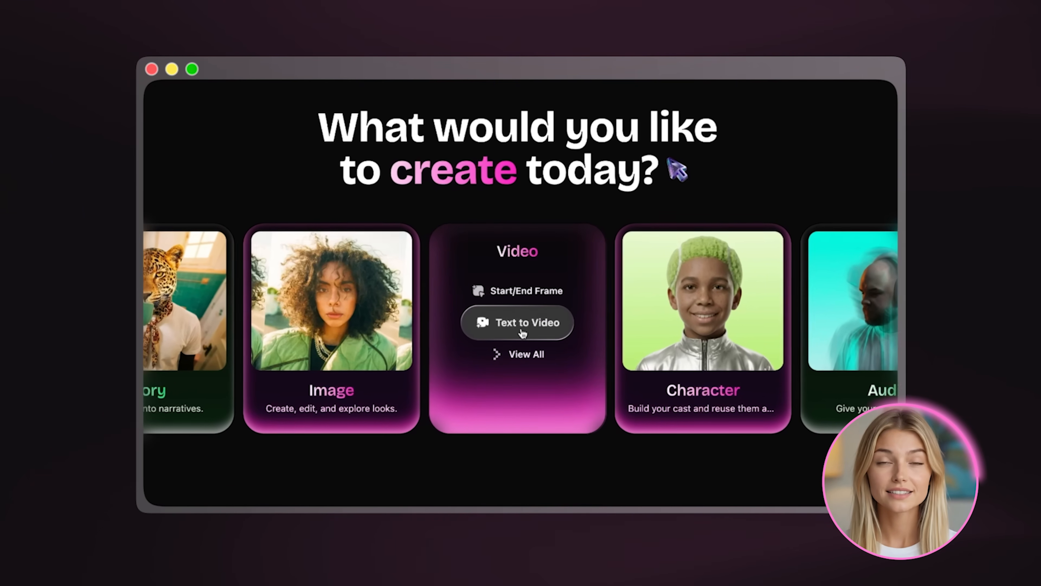
left_click(522, 336)
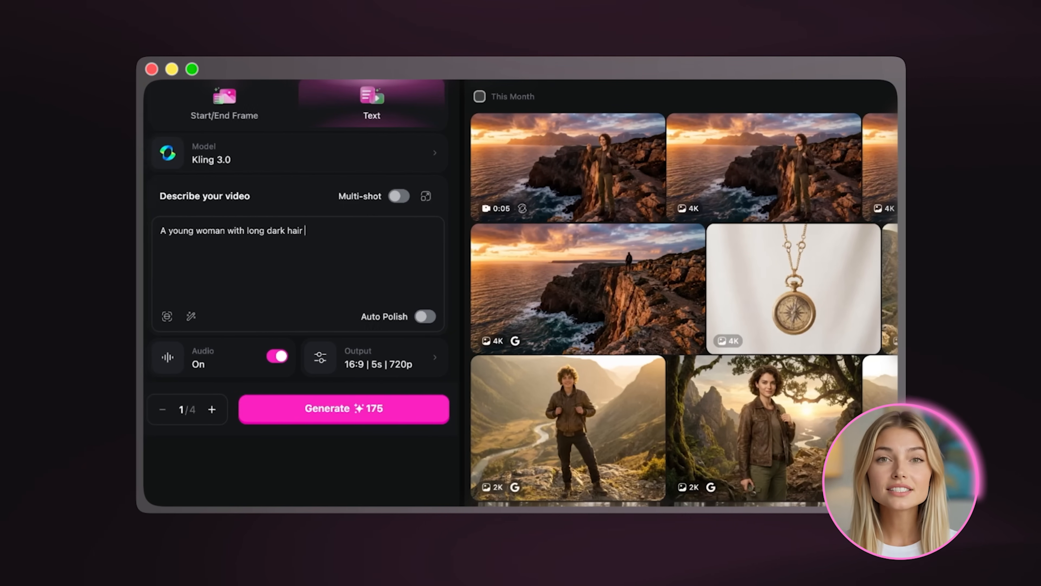
type("stands on a rooftop at sunset.")
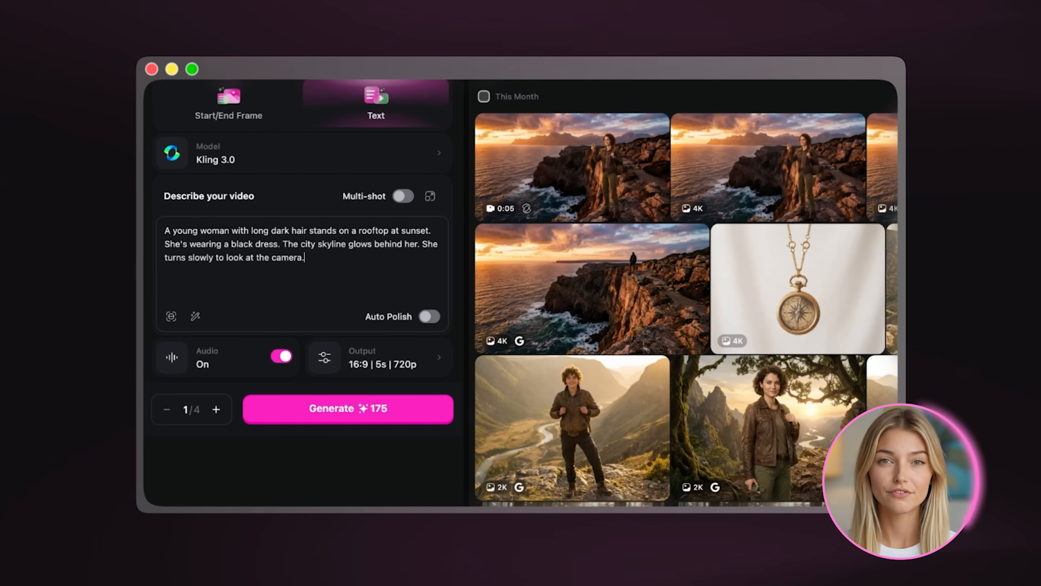
left_click(336, 404)
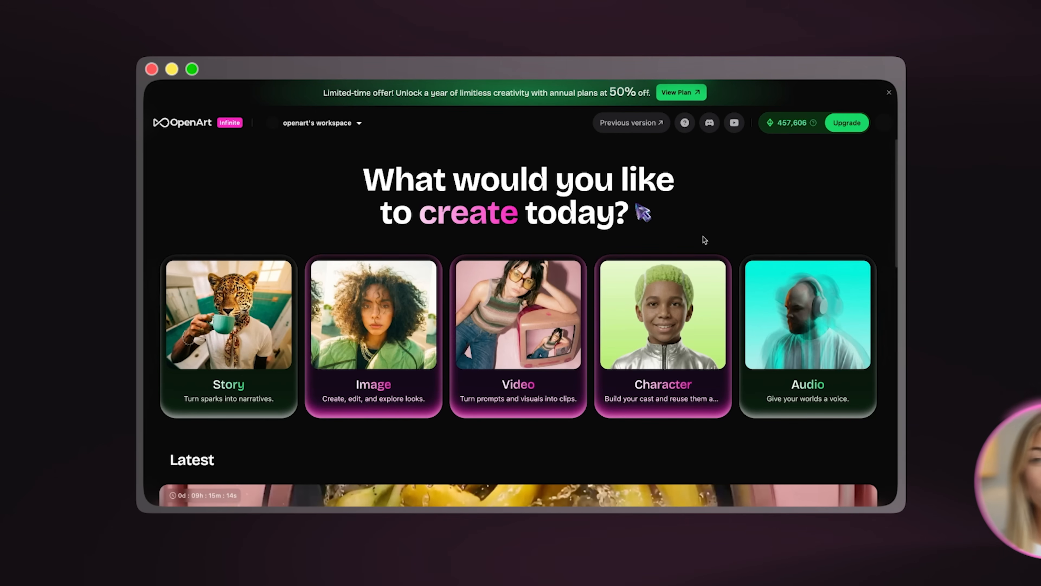
Step: Start a new voice-over and choose Eleven Multilingual v2 as its audio model
mouse_move(790, 372)
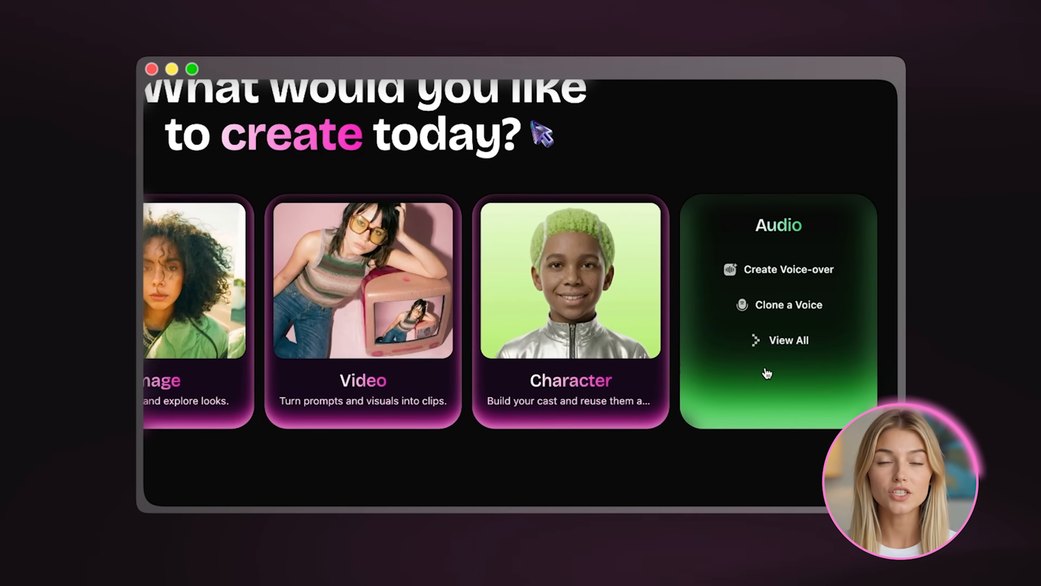
left_click(789, 269)
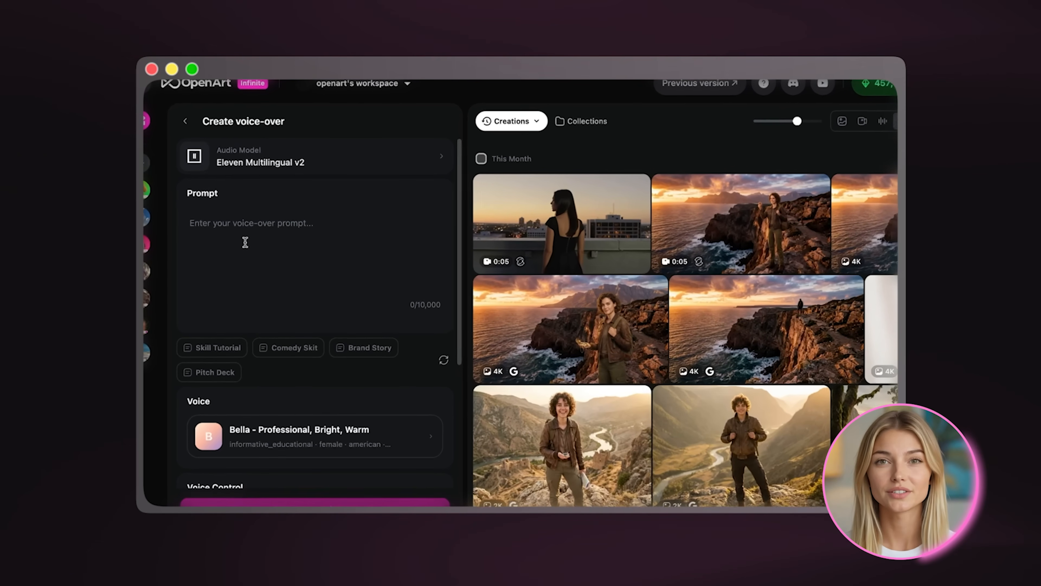
left_click(273, 160)
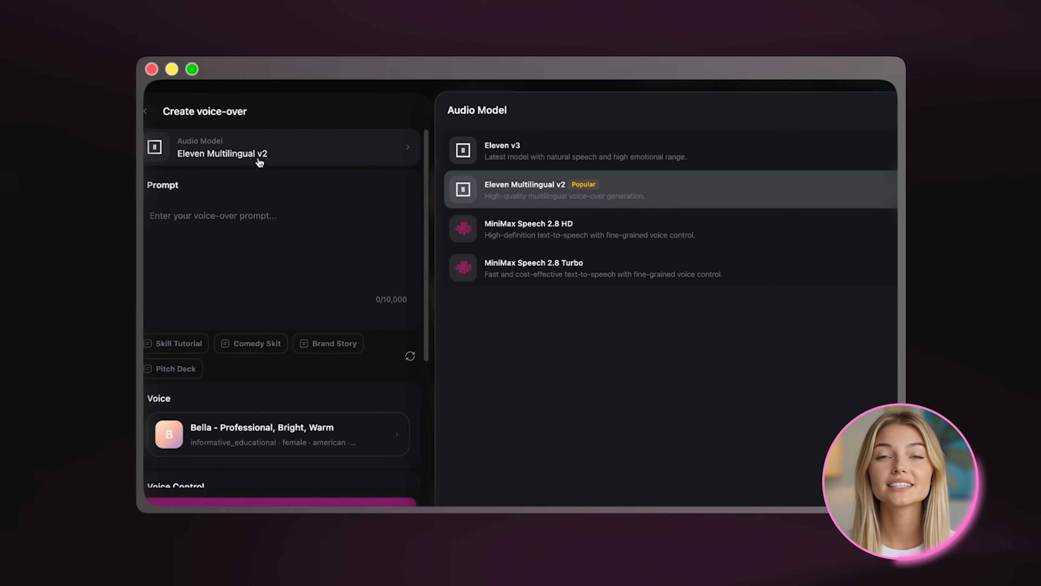
left_click(517, 191)
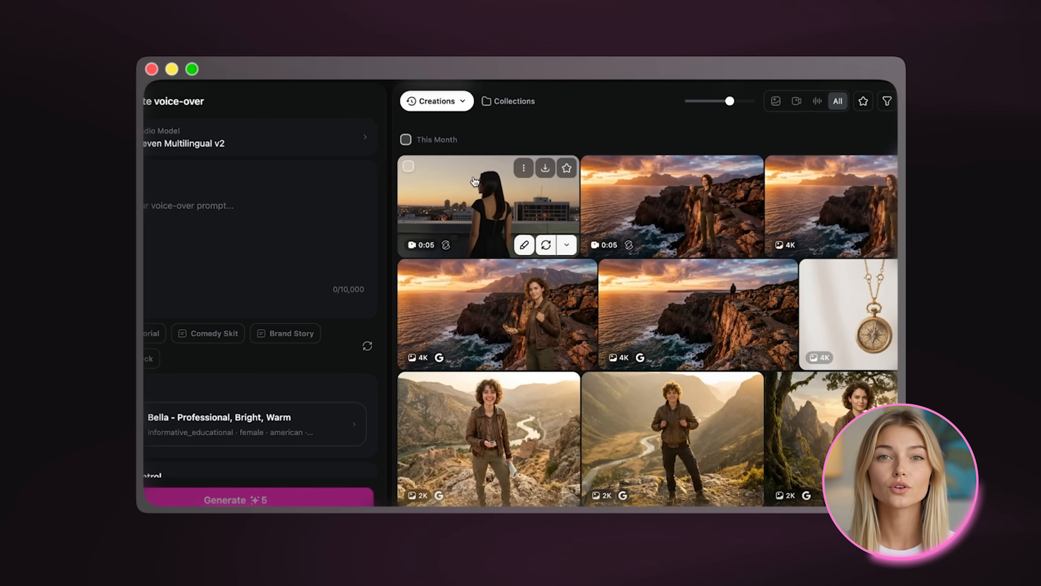
Step: Write the voice-over script: Stella at the cliff's edge watches the sun dip below the mountains, wind carrying whispers of adventure, her journey just beginning
left_click(222, 211)
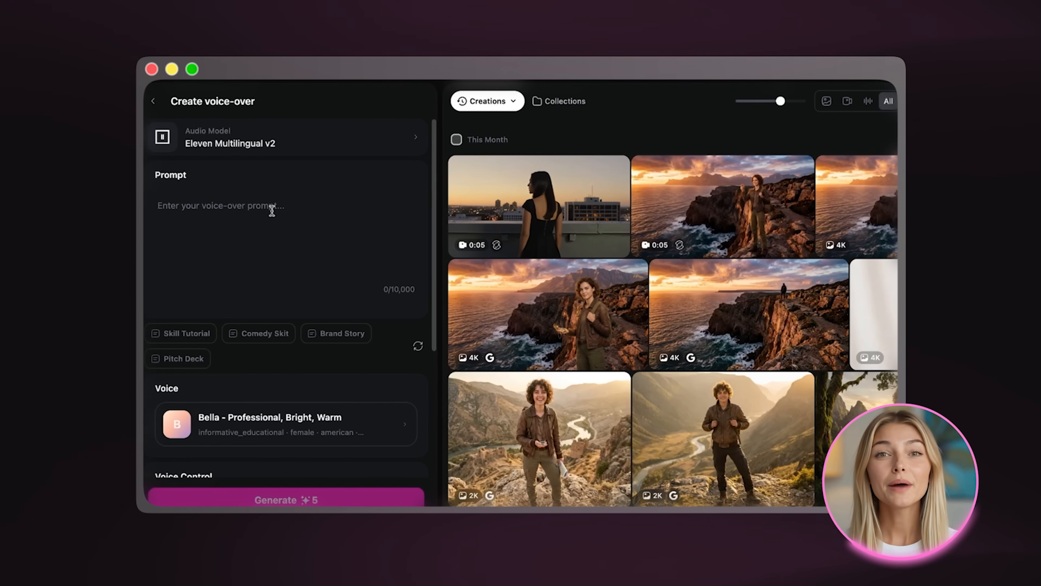
type("Stella stood at the edge of the cliff, watching the sun dip below the mountains. The wind carried whispers of adventure, and she knew her journey was just beginning.")
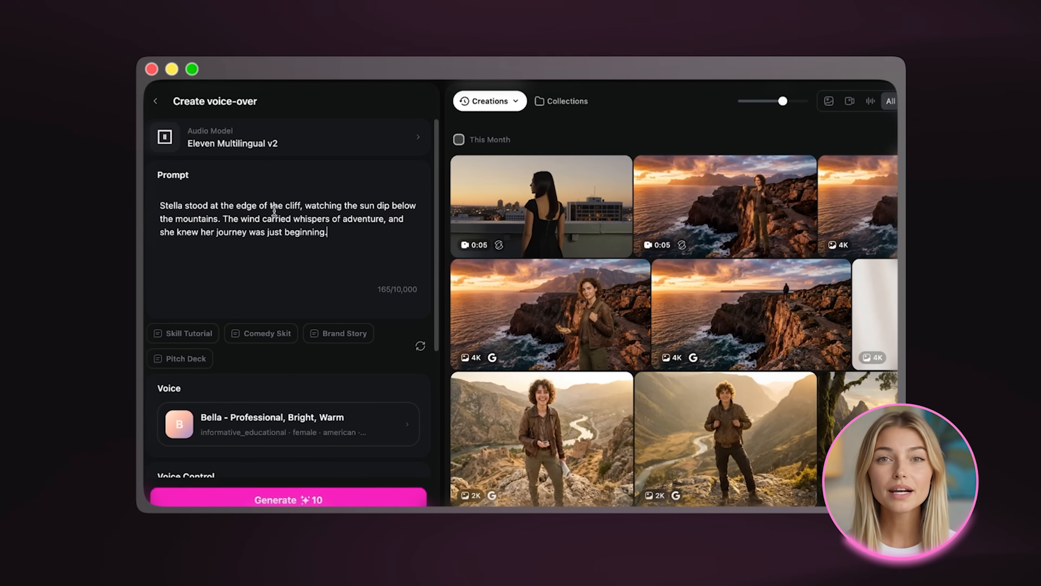
Step: Filter the voices by american accent, young age and narrative_story use case, and select Brittney - Relaxing, Calm and Meditative
left_click(309, 446)
left_click(375, 187)
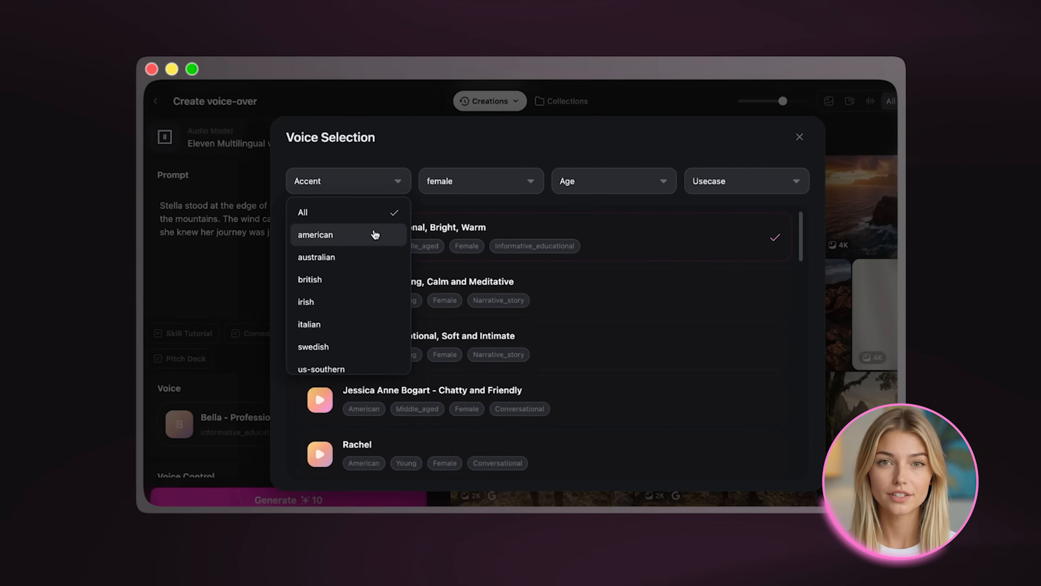
left_click(374, 235)
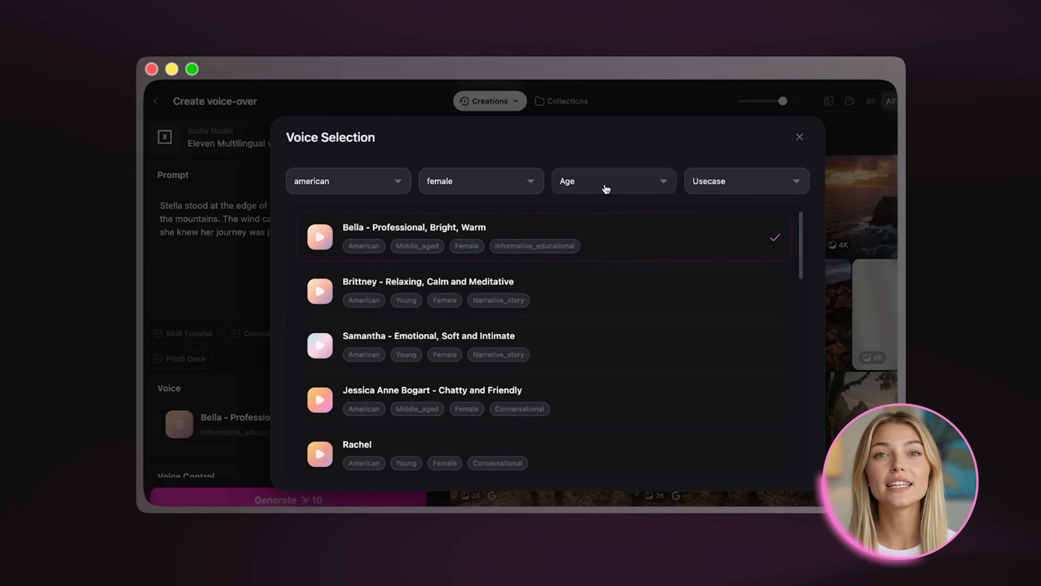
left_click(585, 283)
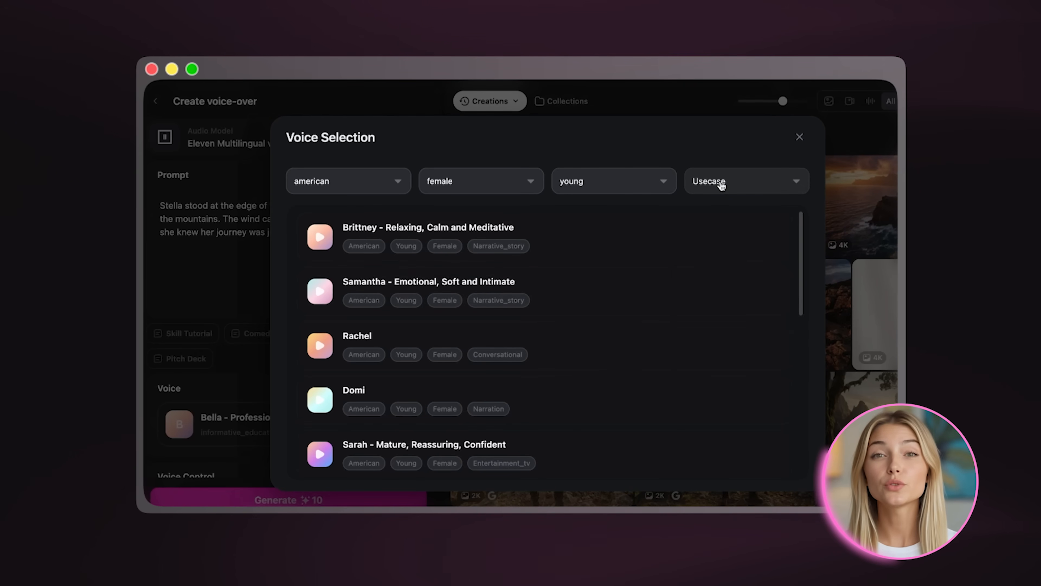
scroll(725, 347, "down", 4)
left_click(724, 319)
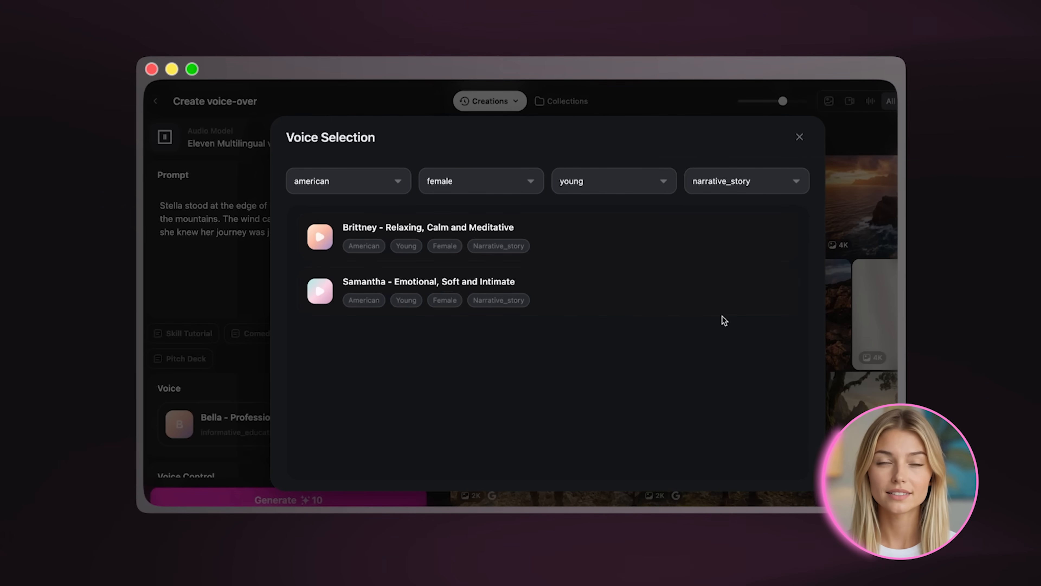
left_click(539, 245)
Step: Set the voice-over's speed to 0.99 and generate it
scroll(256, 361, "down", 5)
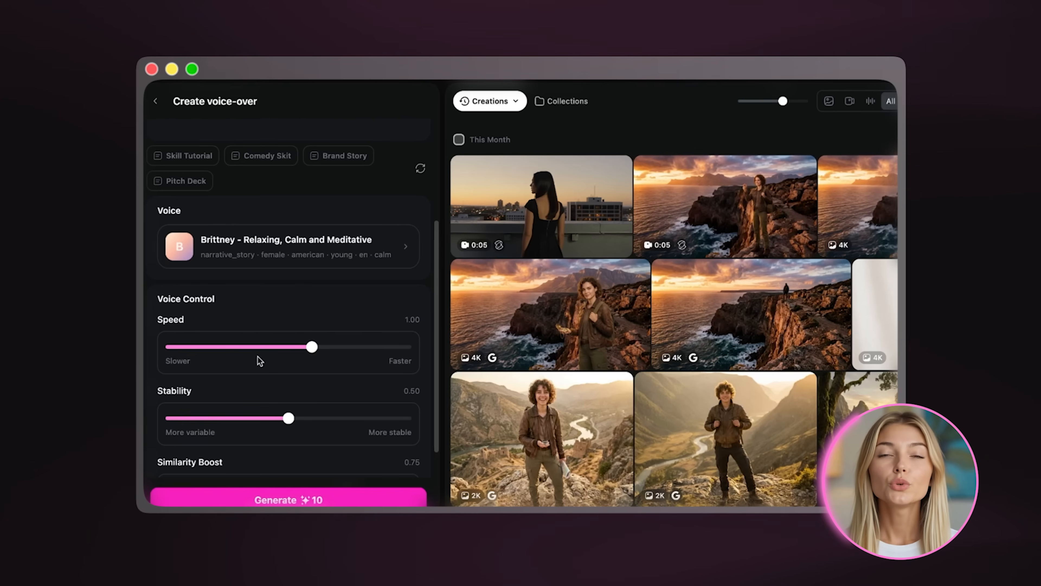
mouse_move(316, 349)
left_mouse_down()
mouse_move(251, 344)
mouse_move(349, 346)
mouse_move(316, 332)
left_mouse_up()
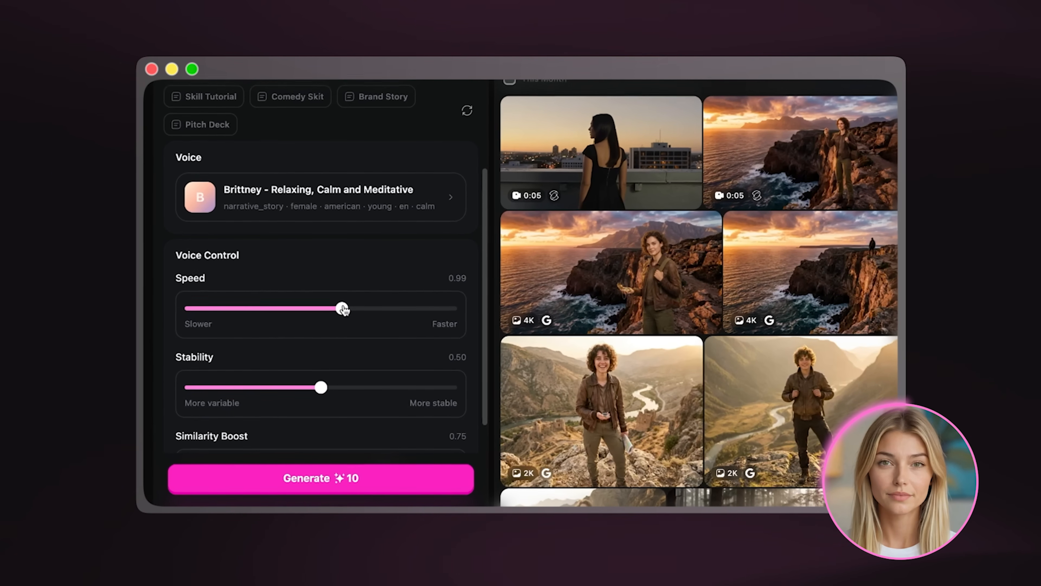
left_click(321, 482)
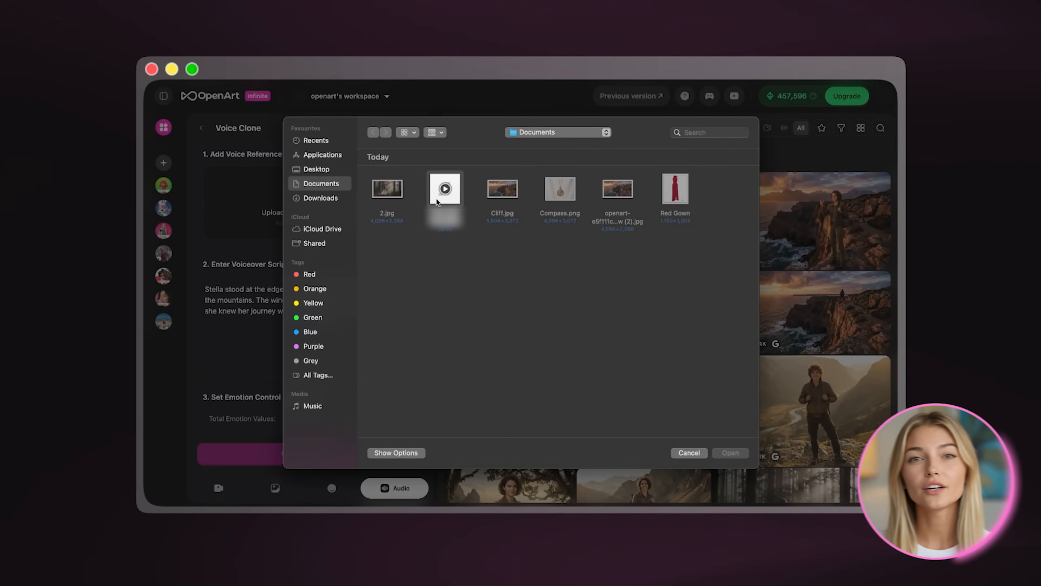
Step: Upload the audio recording from the Documents folder as the voice reference for Voice Clone
double_click(444, 187)
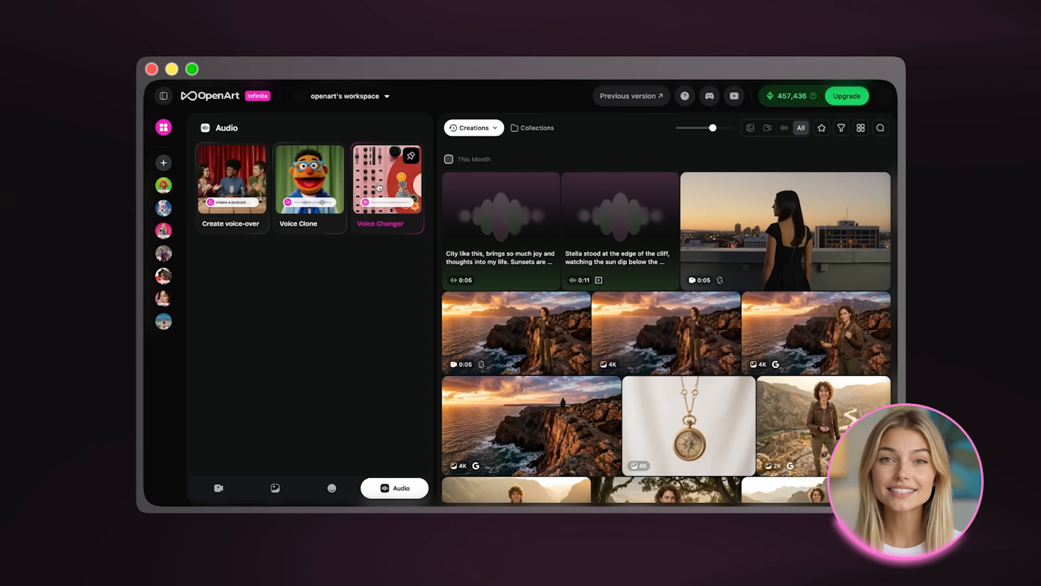
Step: Start the Voice Changer and upload City Like This.mp3 from the Documents folder as the source audio
left_click(377, 193)
left_click(310, 230)
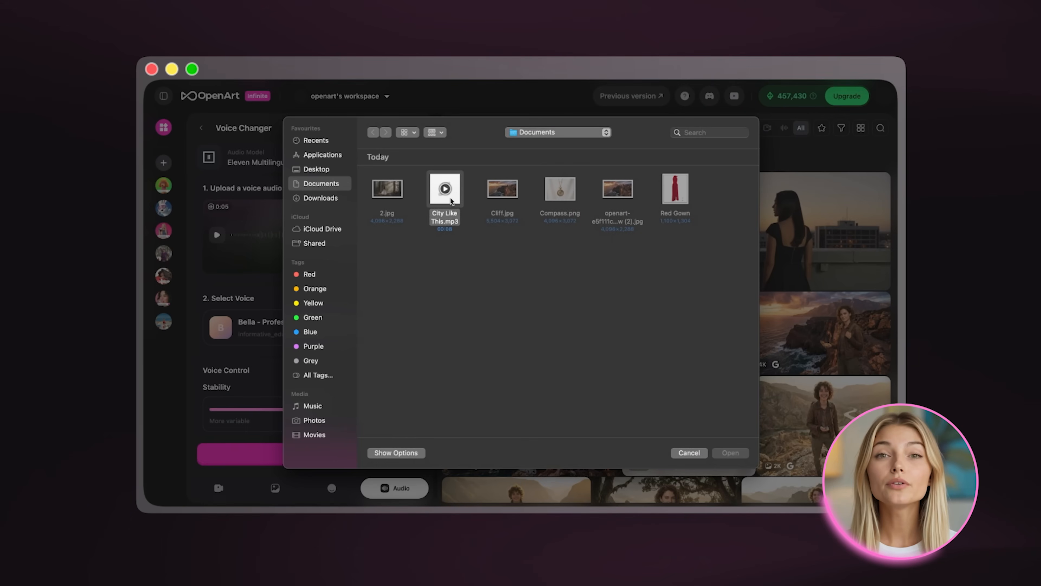
double_click(450, 198)
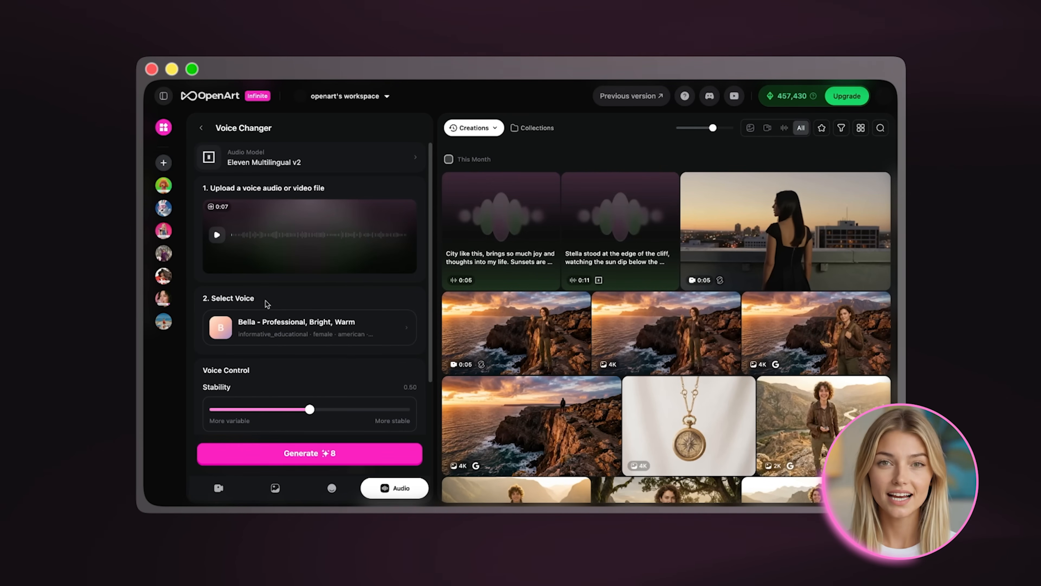
Step: Open the voice selection for the Voice Changer's target voice
left_click(301, 326)
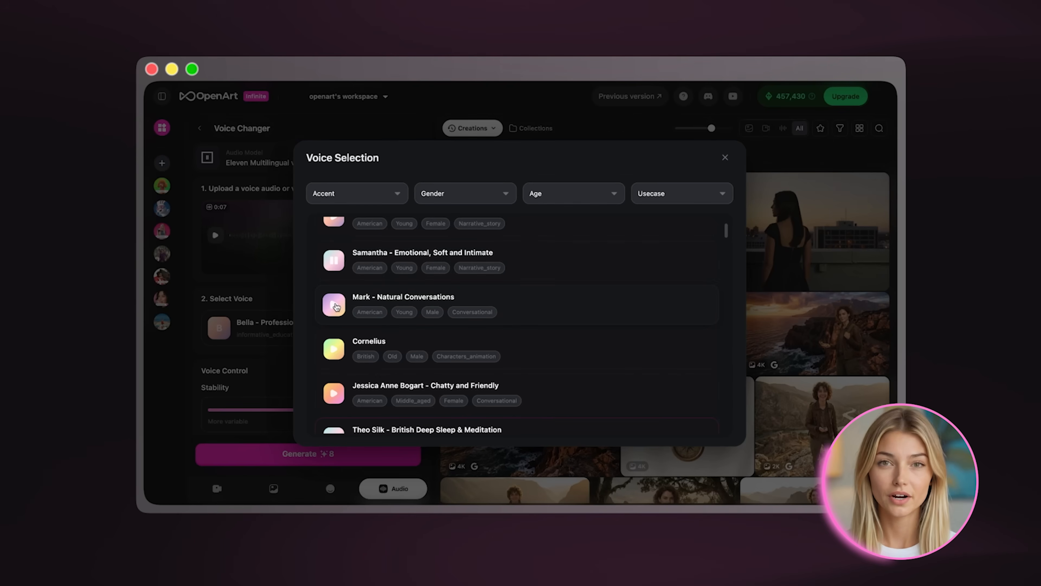